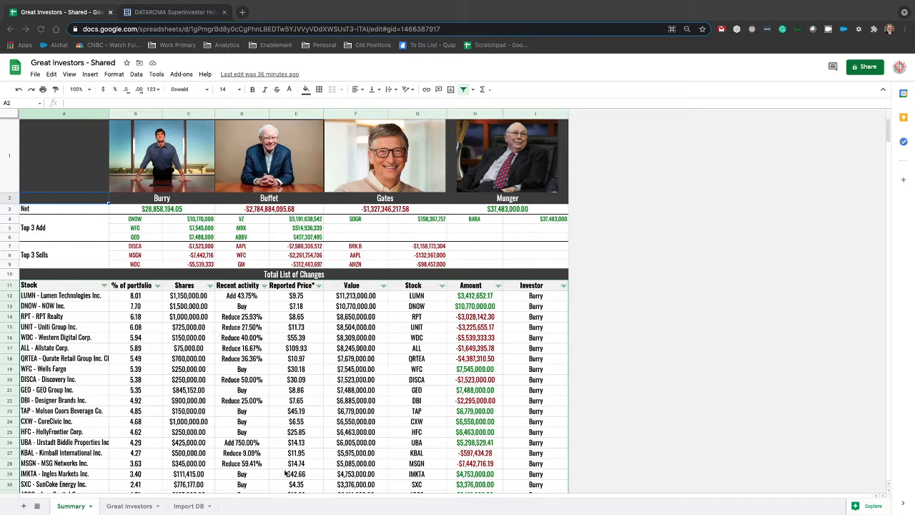
Switch to the Import DB sheet that lists the four investors' Dataroma URLs.
click(190, 506)
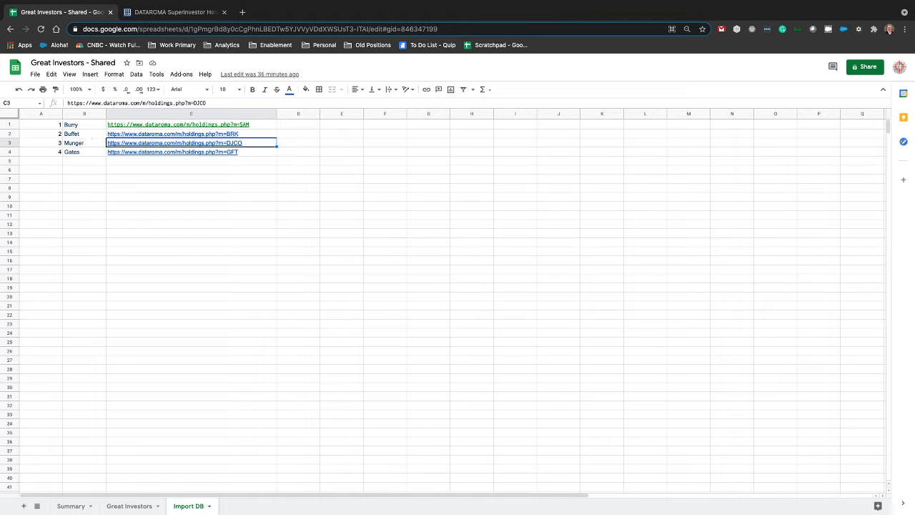
Glance at the Great Investors sheet, return to Import DB, then go to the Dataroma superinvestors page.
click(143, 505)
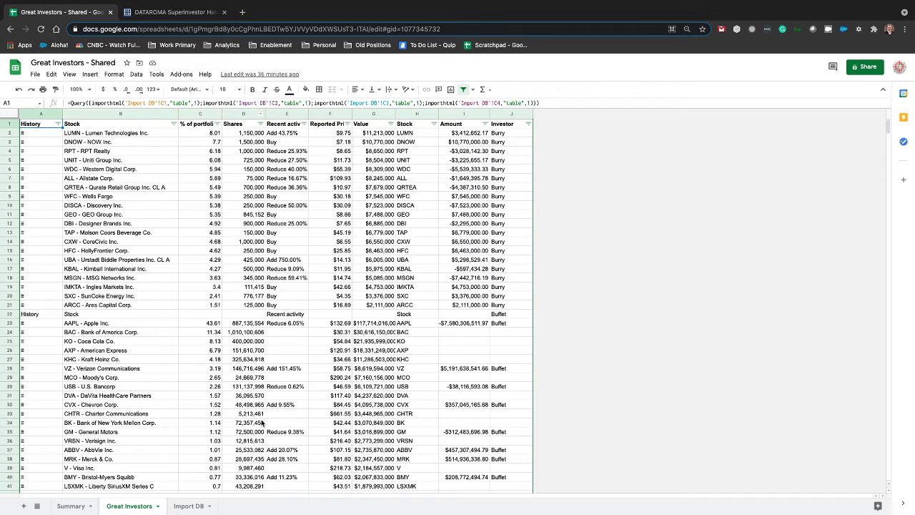
click(187, 506)
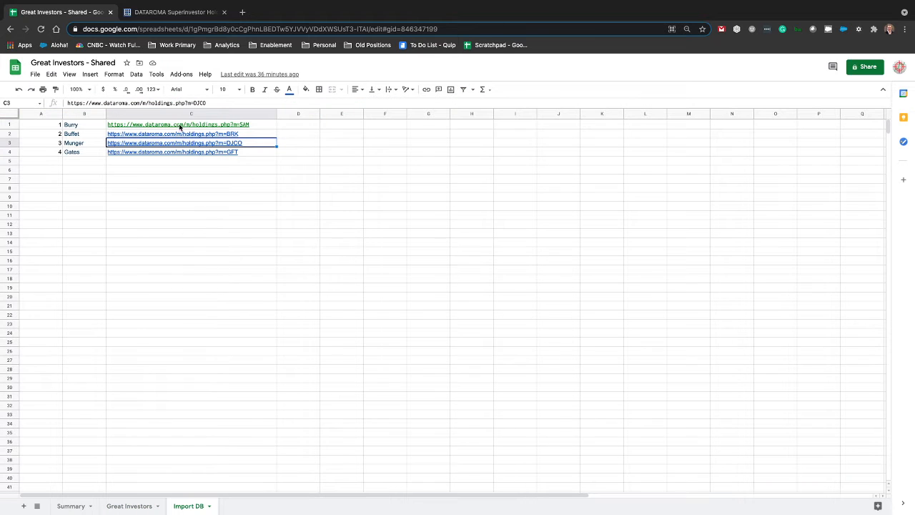
mouse_move(163, 145)
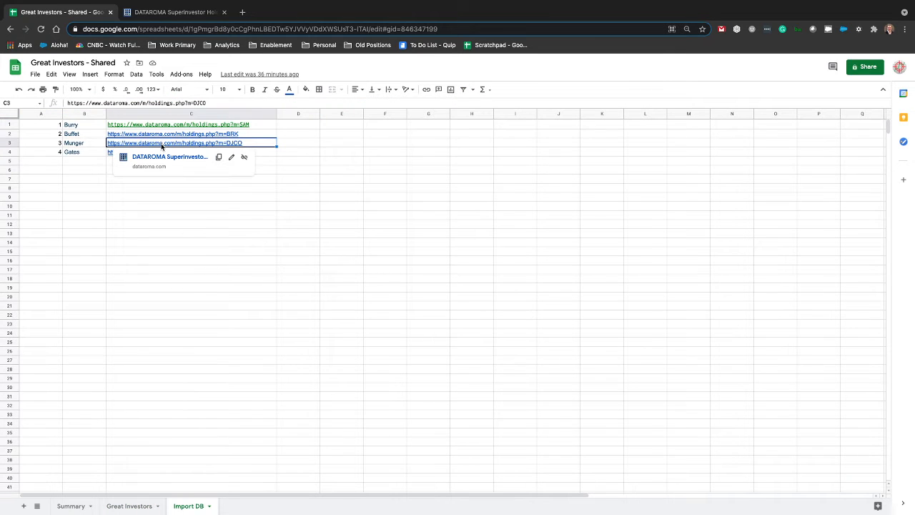
click(171, 12)
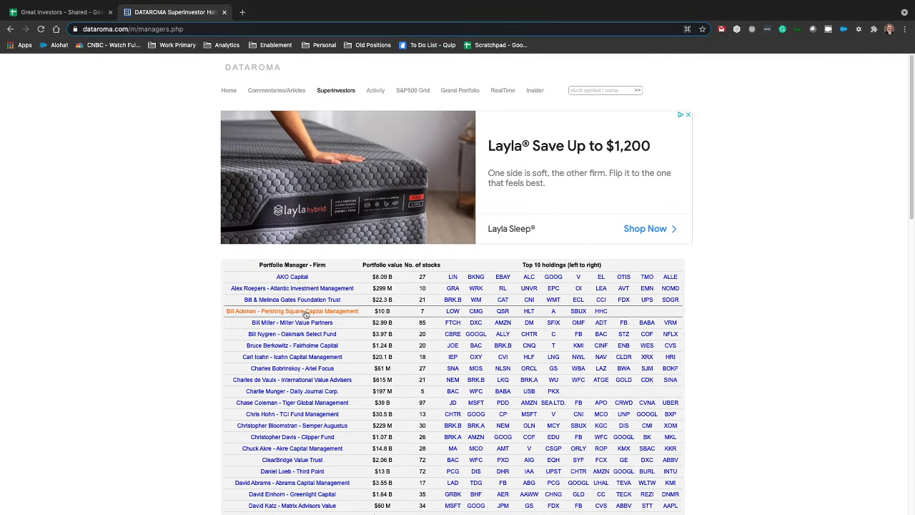
Open Carl Icahn's holdings page from the Dataroma managers list.
scroll(314, 315, down, 2)
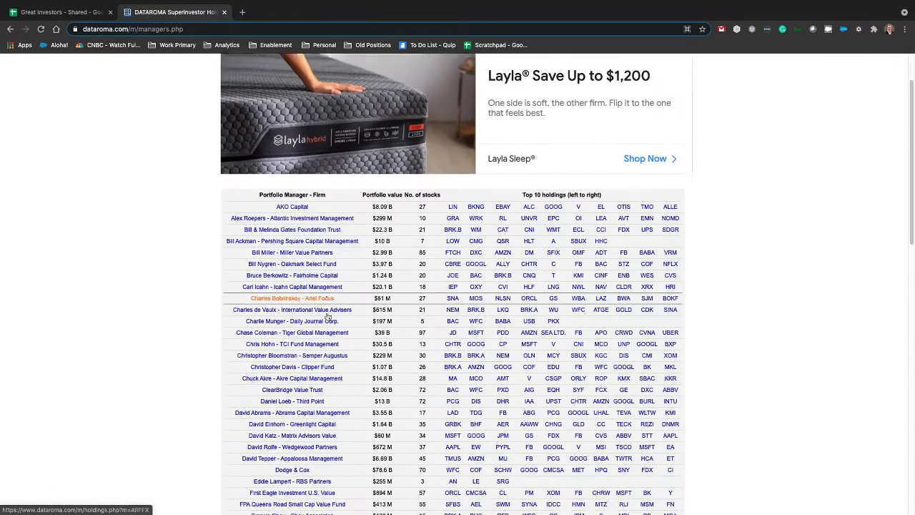
scroll(328, 315, down, 6)
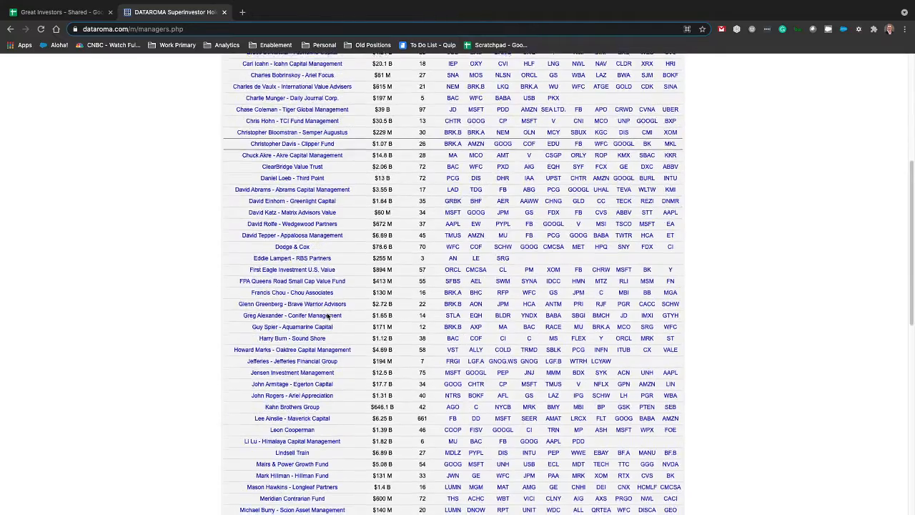
scroll(327, 315, down, 3)
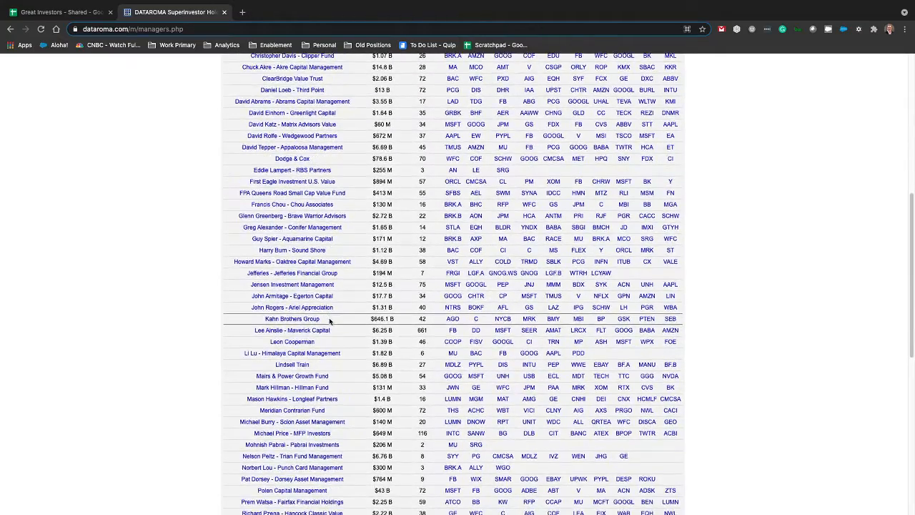
scroll(330, 321, up, 8)
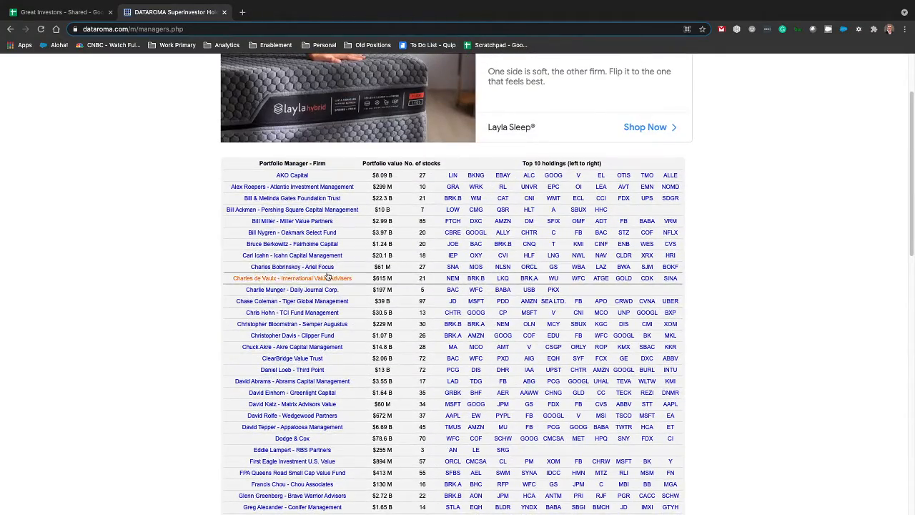
click(327, 255)
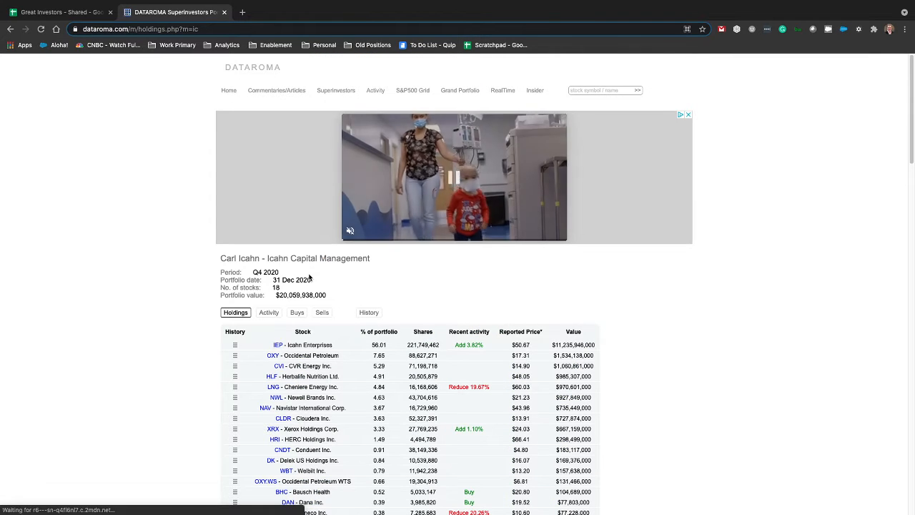
Copy the Icahn holdings page address and return to the spreadsheet.
click(162, 29)
right_click(163, 29)
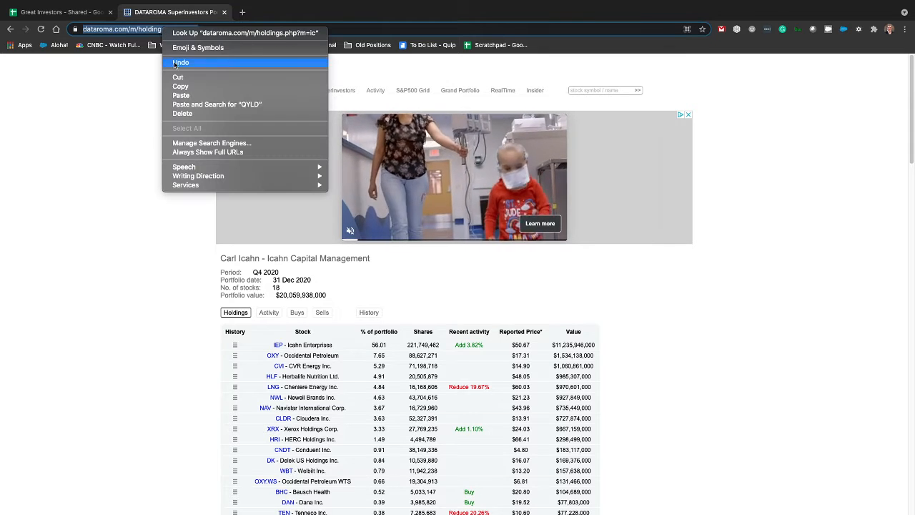
click(179, 86)
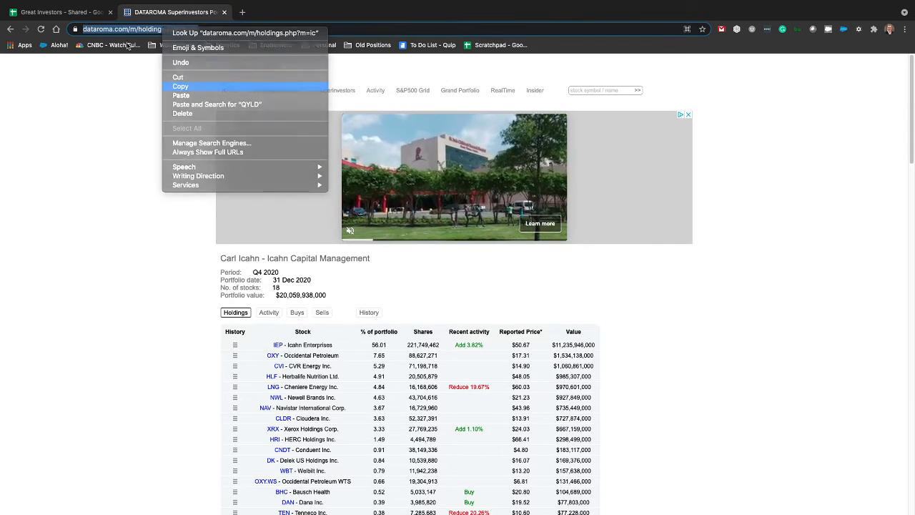
click(66, 11)
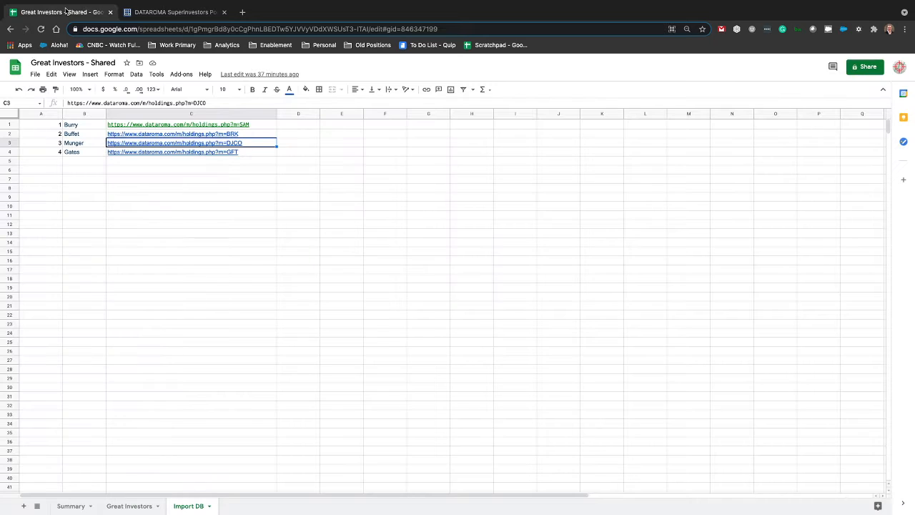
Paste Icahn's holdings URL into C5 and enter 'Icahn' as the investor name in B5.
double_click(151, 161)
right_click(151, 161)
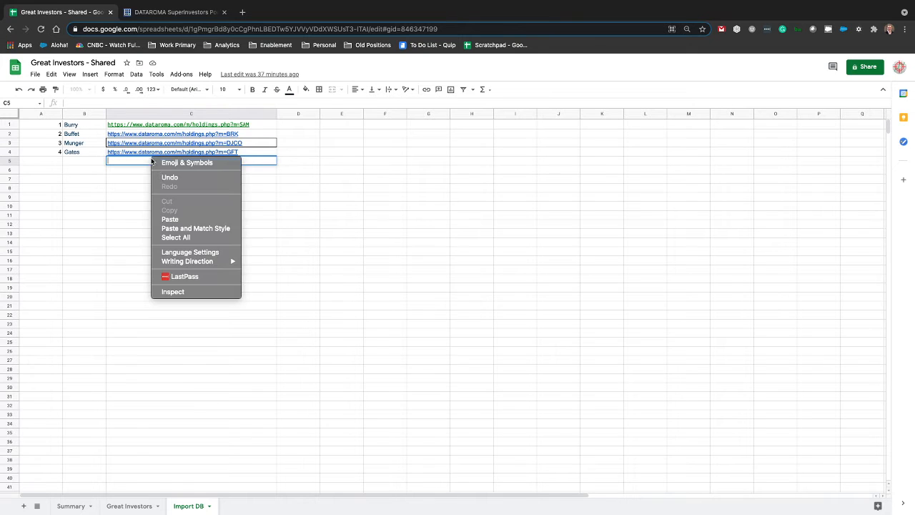
click(183, 220)
double_click(90, 160)
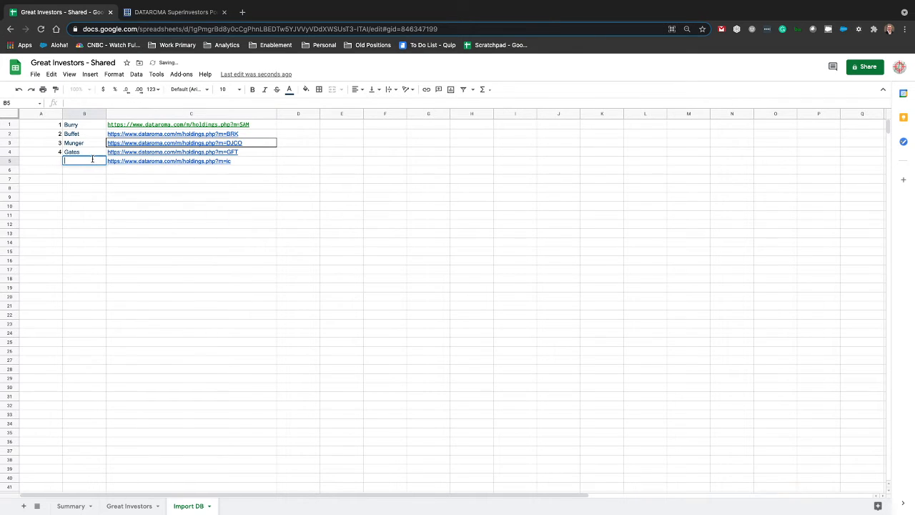
text(Ica)
text(ahn)
key(Return)
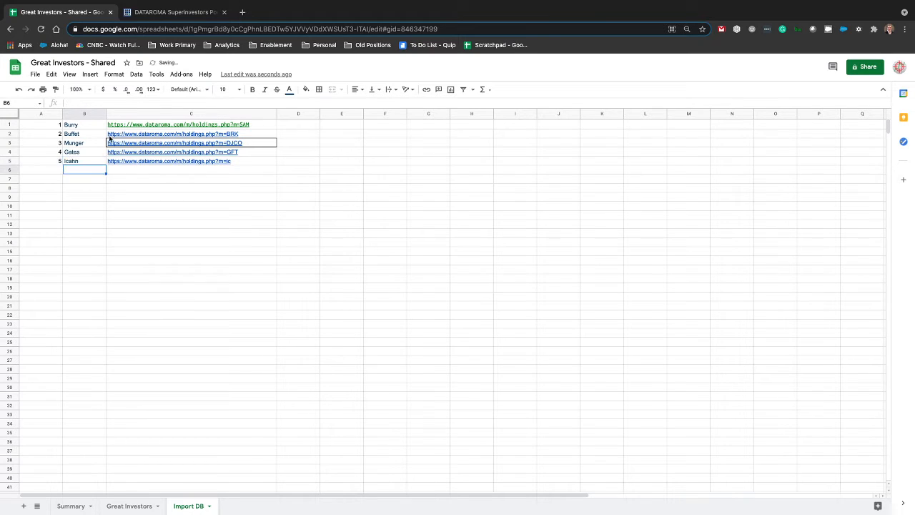
Check the A5 numbering formula by clearing Gates in B4, then undo the deletion.
click(61, 163)
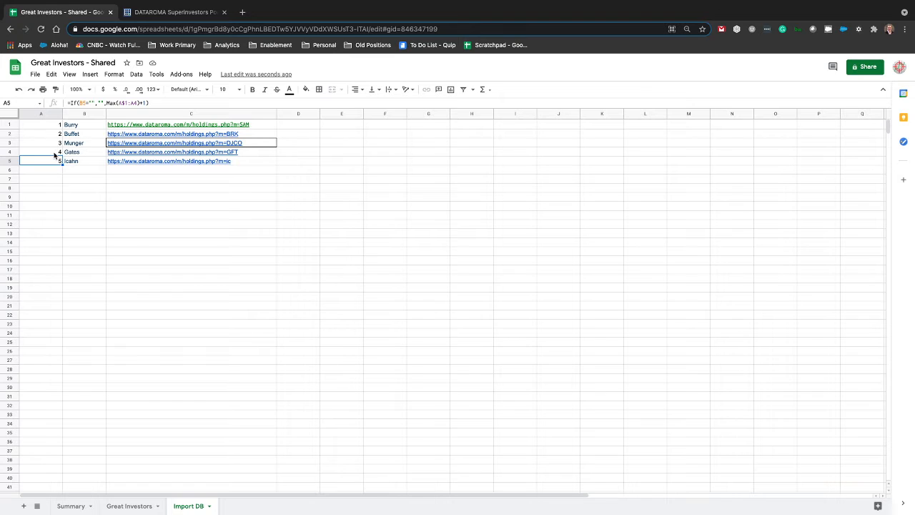
click(76, 154)
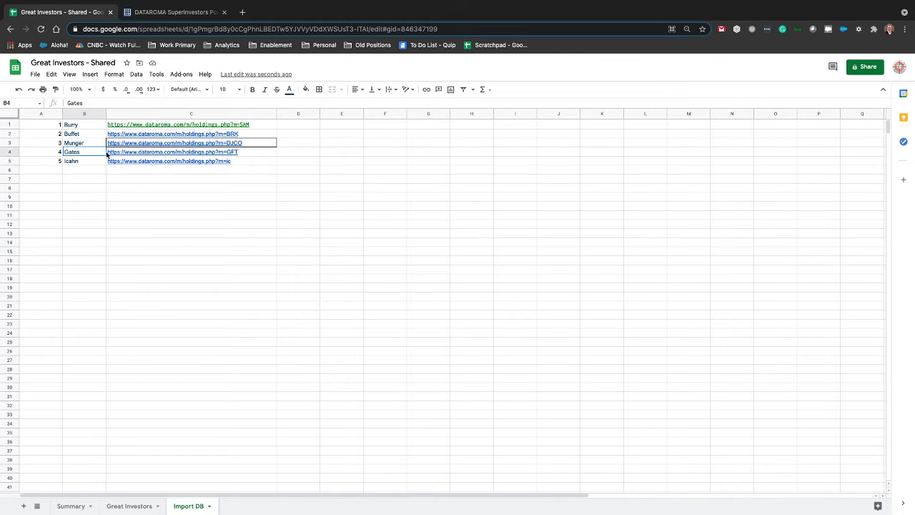
key(Delete)
key(ctrl+z)
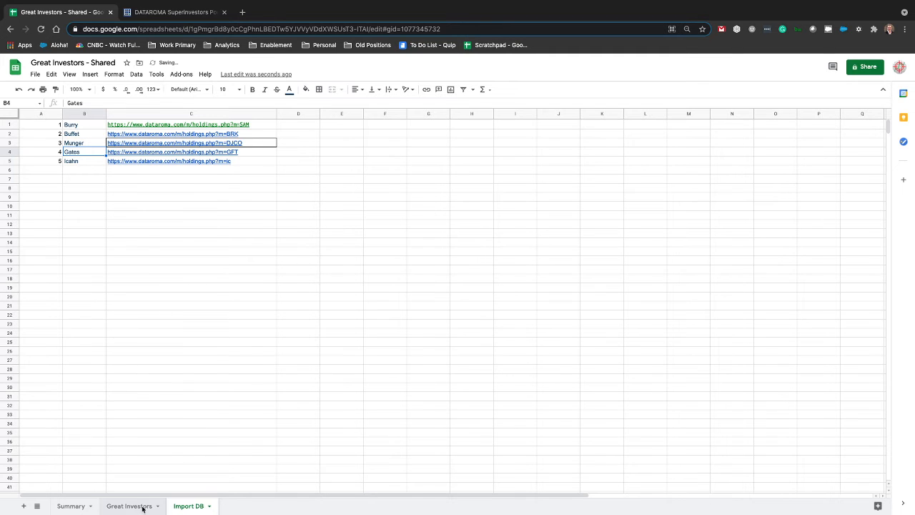
Compare the Great Investors sheet against Icahn's holdings page on Dataroma.
click(128, 506)
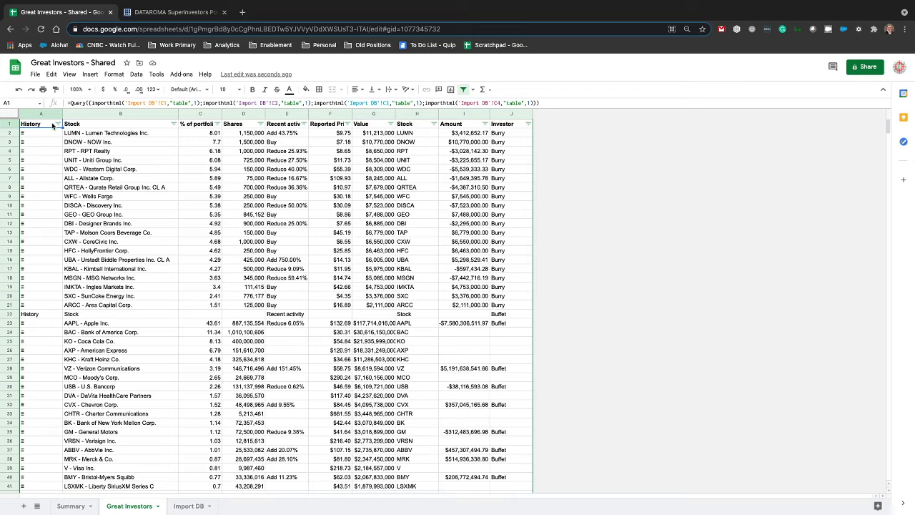
click(170, 12)
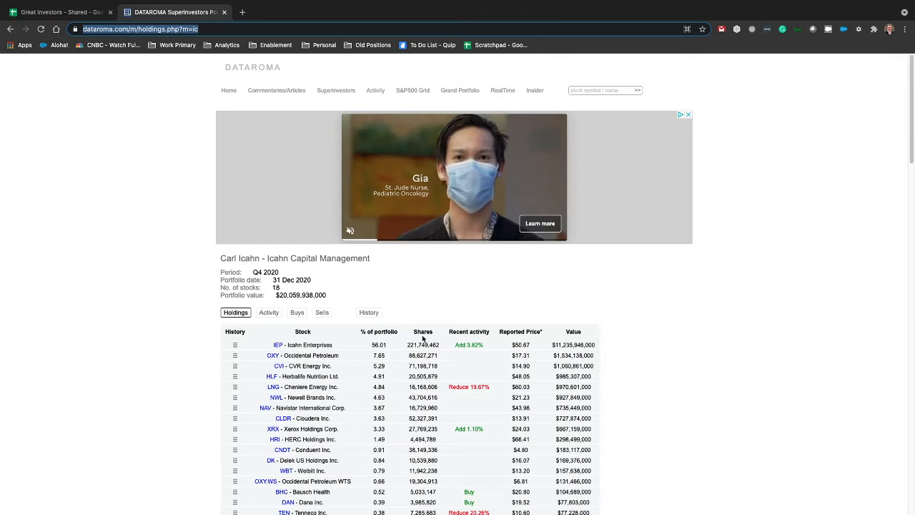
click(57, 11)
scroll(452, 247, down, 5)
scroll(452, 247, up, 5)
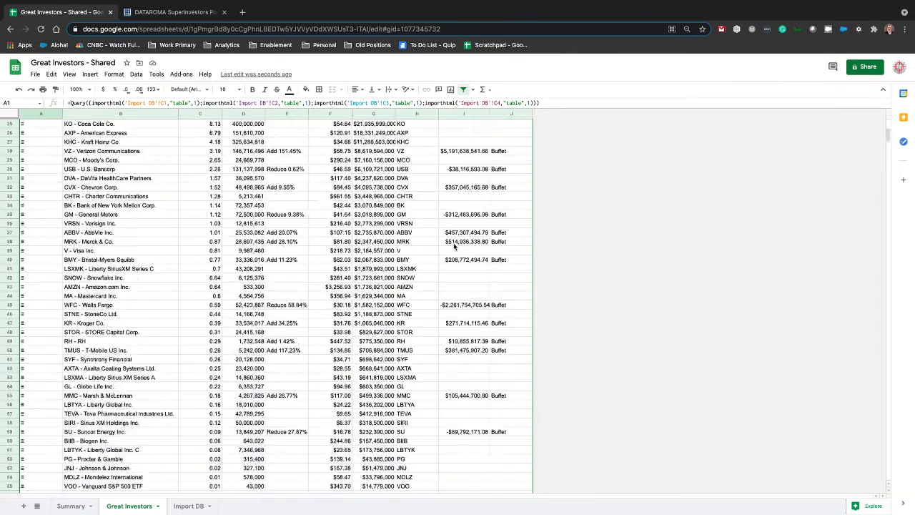
In the A1 QUERY formula, add a semicolon and begin a new importhtml( call.
click(536, 103)
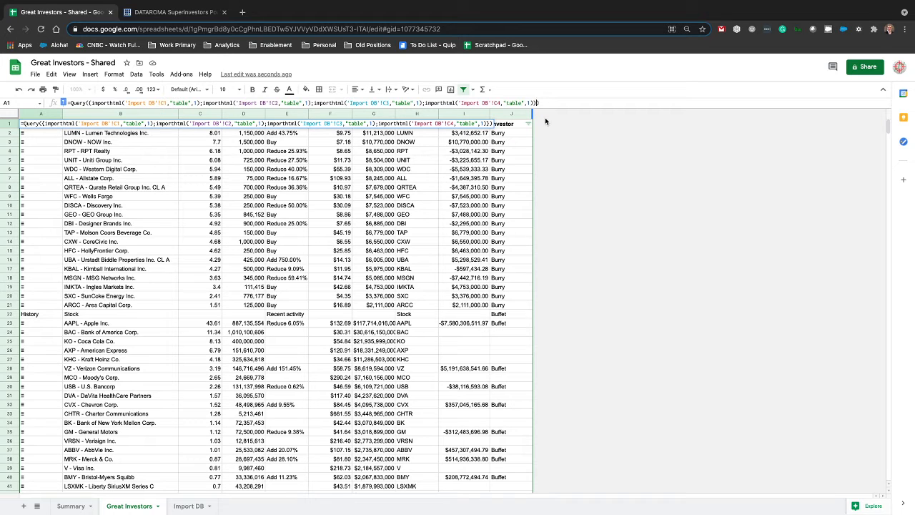
text(;)
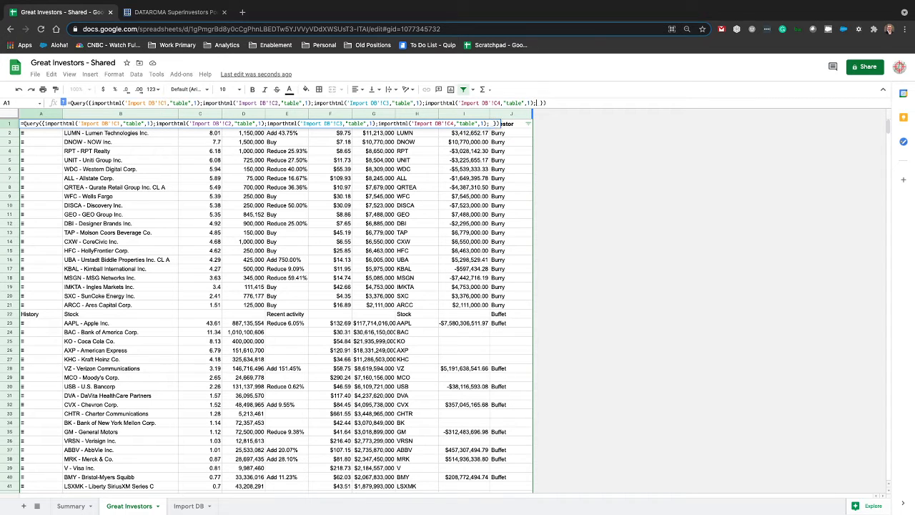
key(BackSpace)
text(importh)
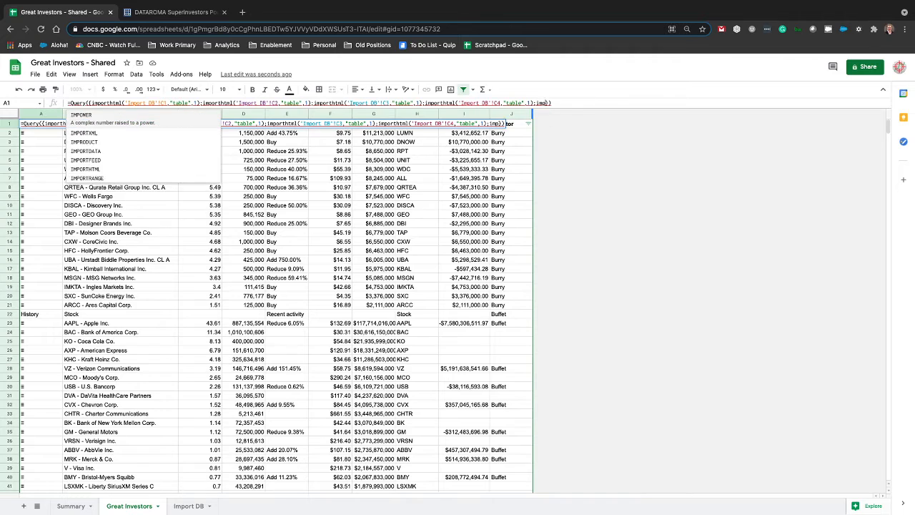
text(tml)
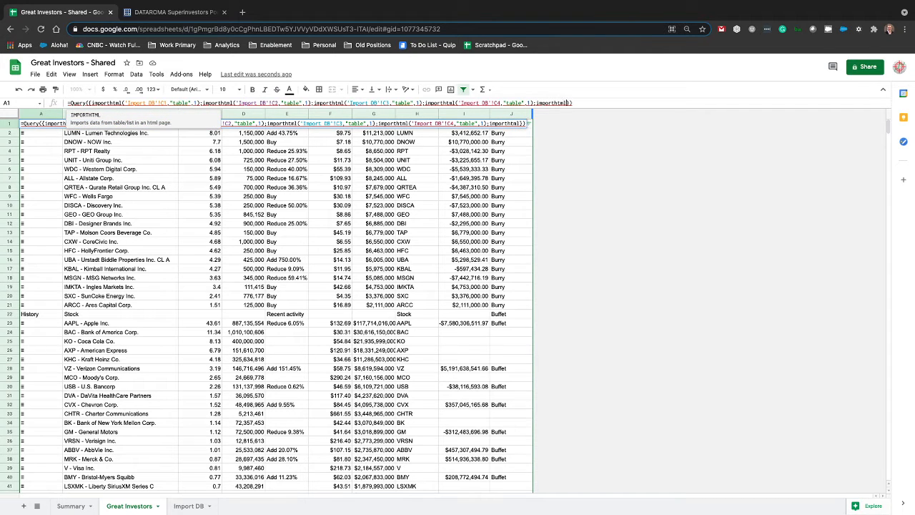
text(()
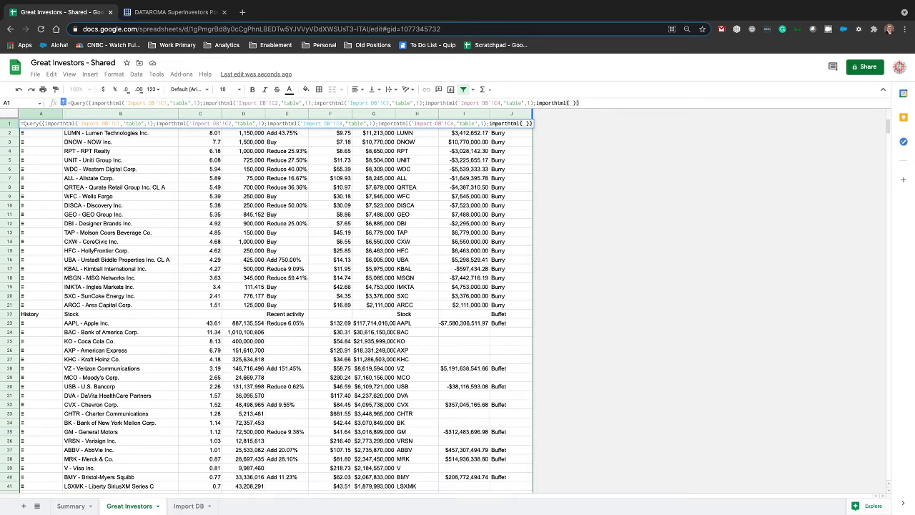
Point the new IMPORTHTML at Import DB C5 with "table",1 and commit the formula.
click(189, 505)
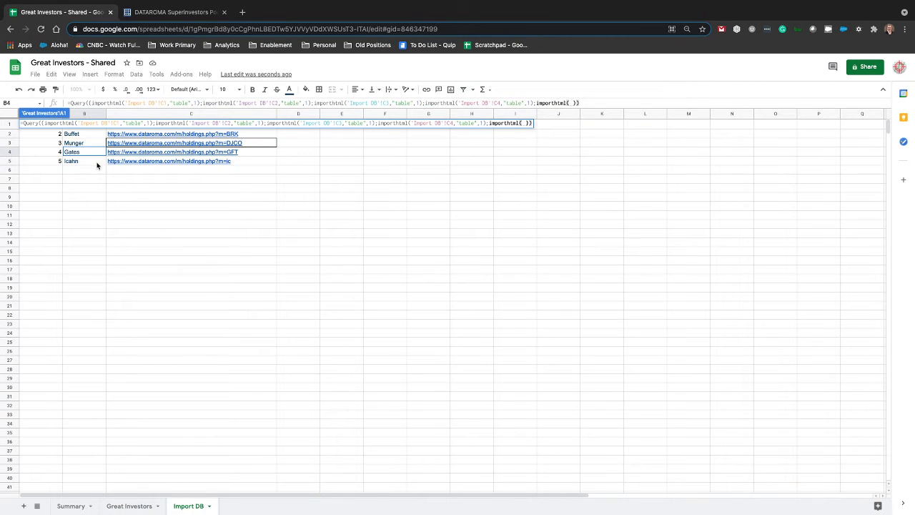
click(270, 165)
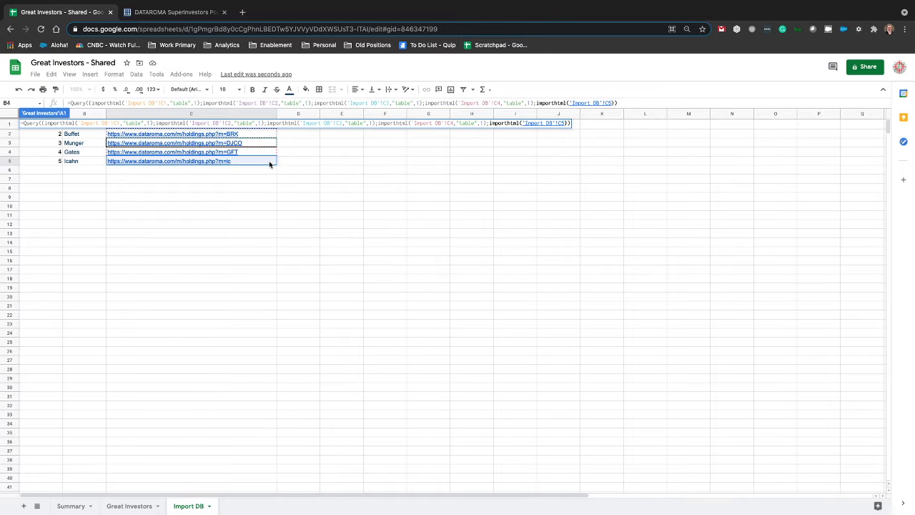
text(,"table)
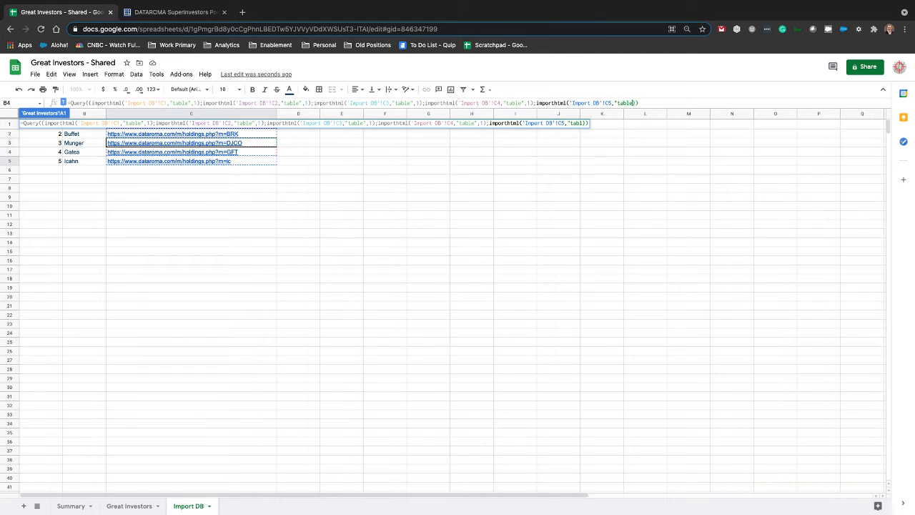
text(",1))
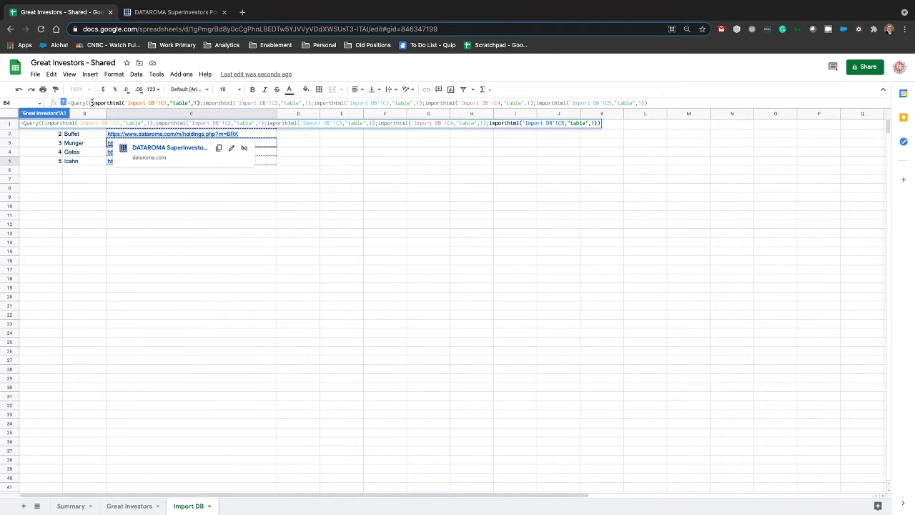
key(Return)
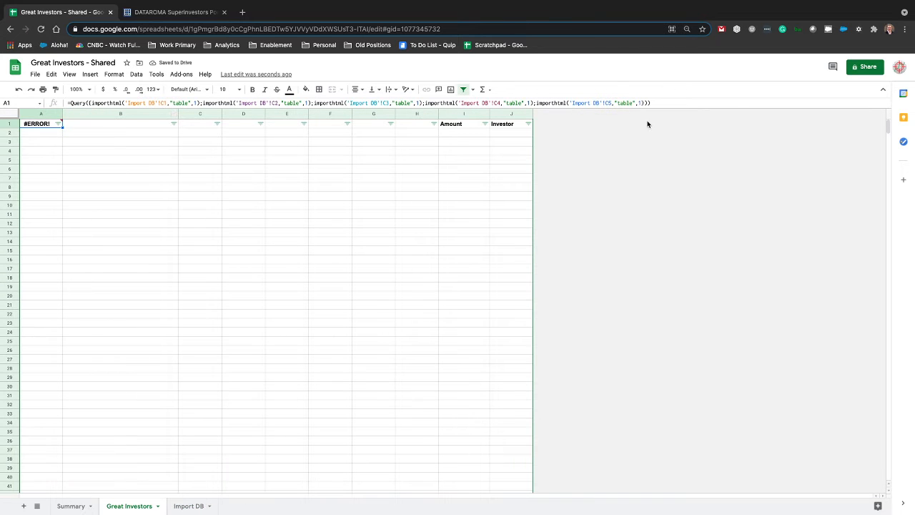
Fix the order of the closing brackets and brace in the A1 query.
click(646, 102)
key(BackSpace)
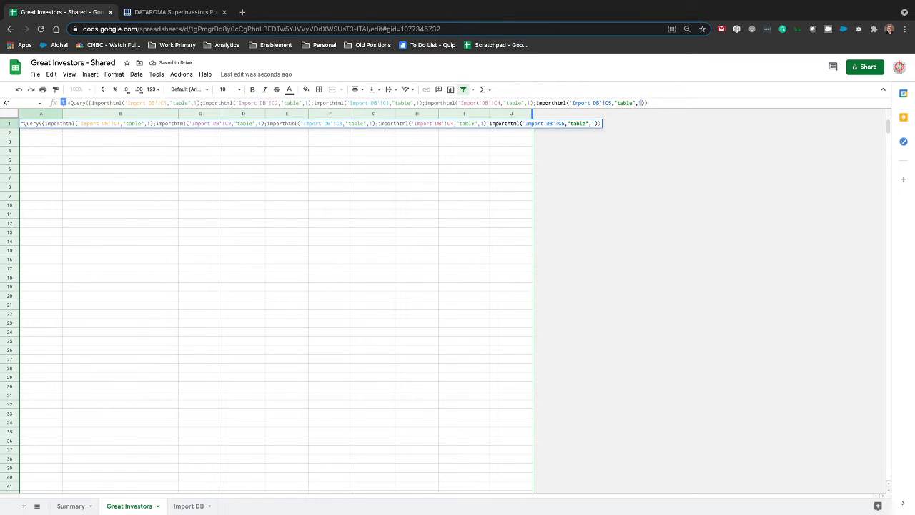
key(Right)
text(})
key(Return)
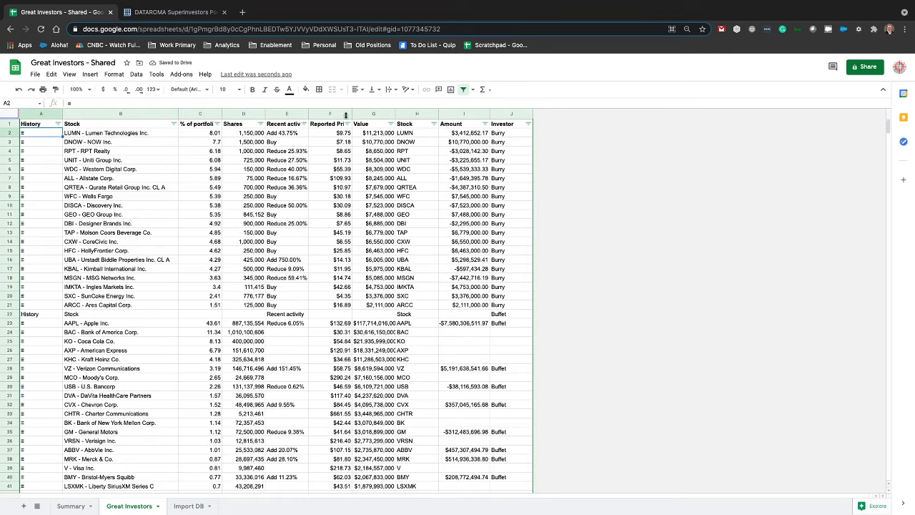
Reopen the A1 query formula to review it and commit it again.
click(44, 125)
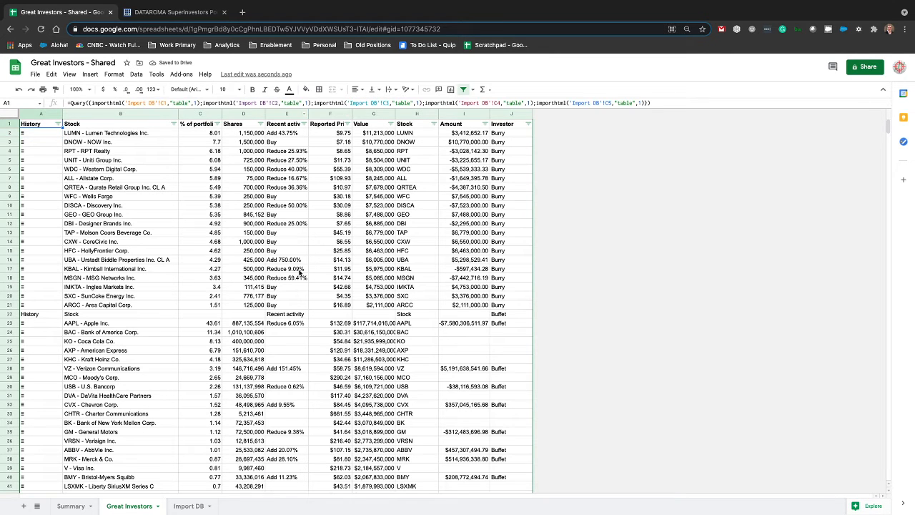
click(88, 103)
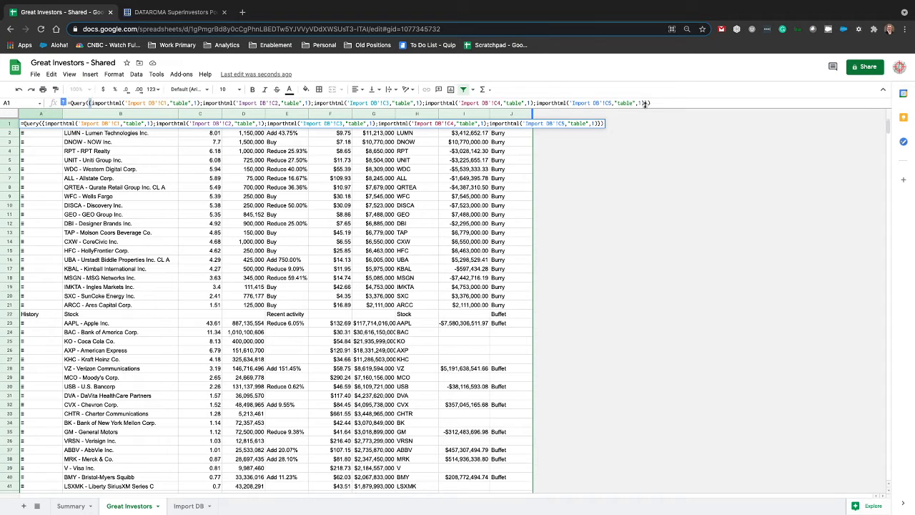
click(396, 250)
scroll(395, 250, down, 3)
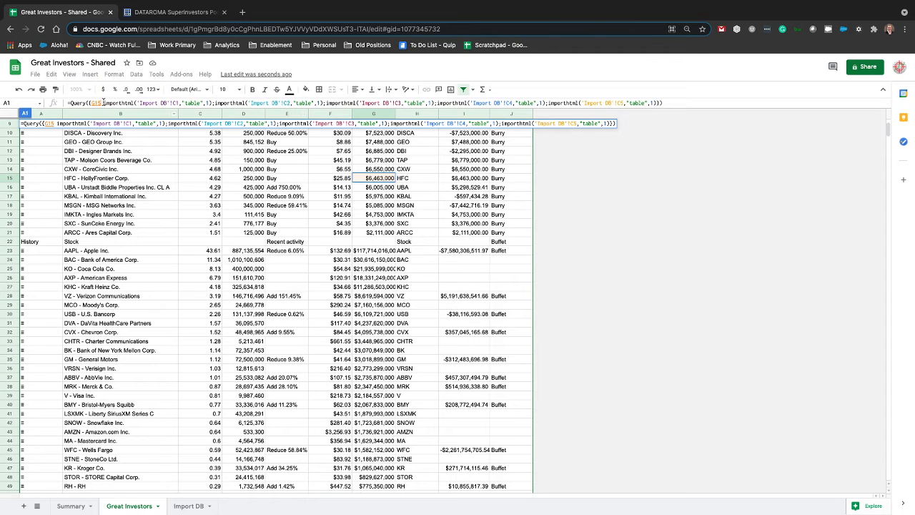
click(103, 103)
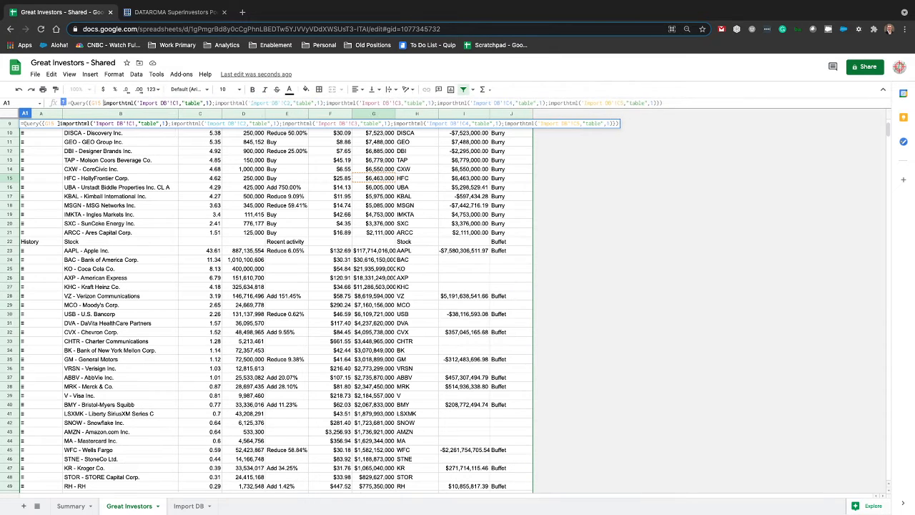
key(Return)
Scroll to confirm Icahn rows appear below Gates, then select the ticker formula in H2.
scroll(428, 314, down, 5)
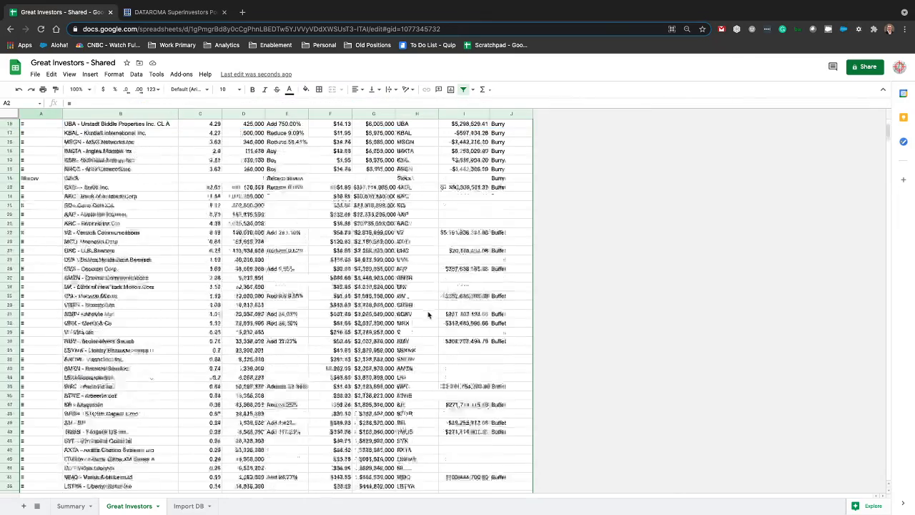
scroll(428, 314, down, 20)
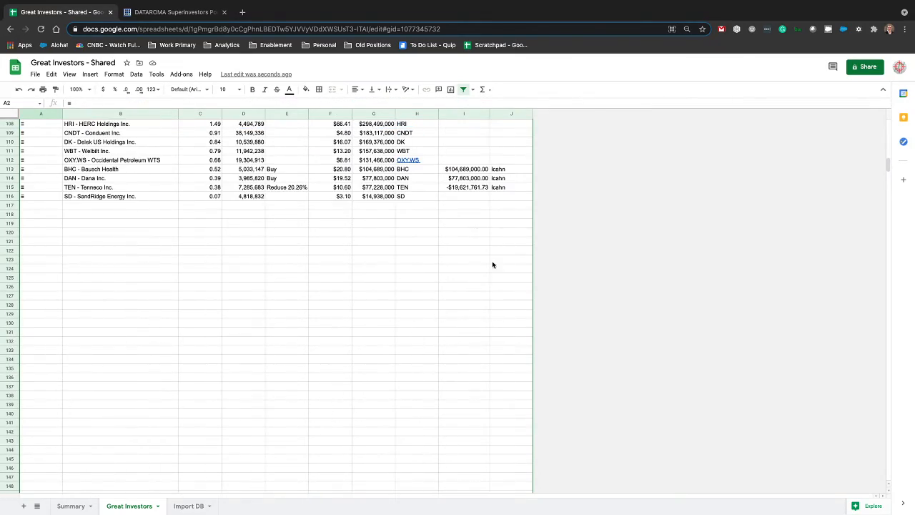
scroll(450, 198, up, 8)
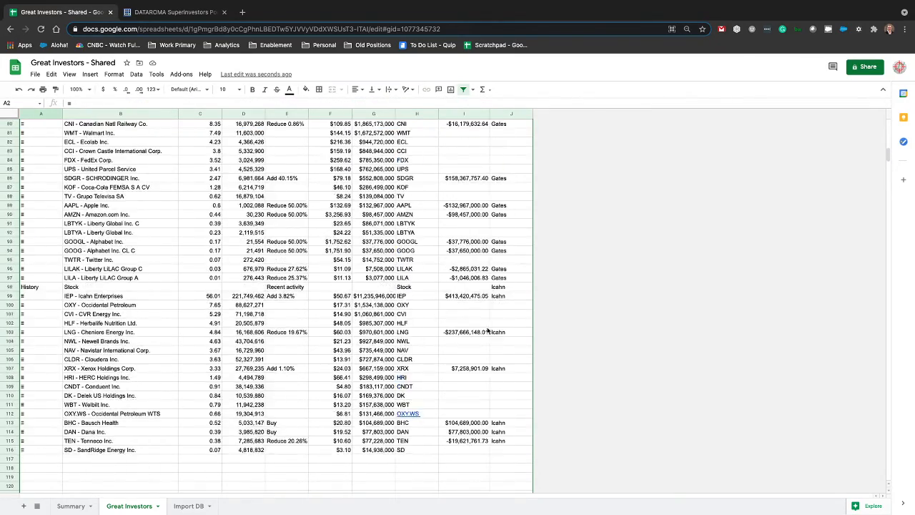
scroll(367, 377, up, 20)
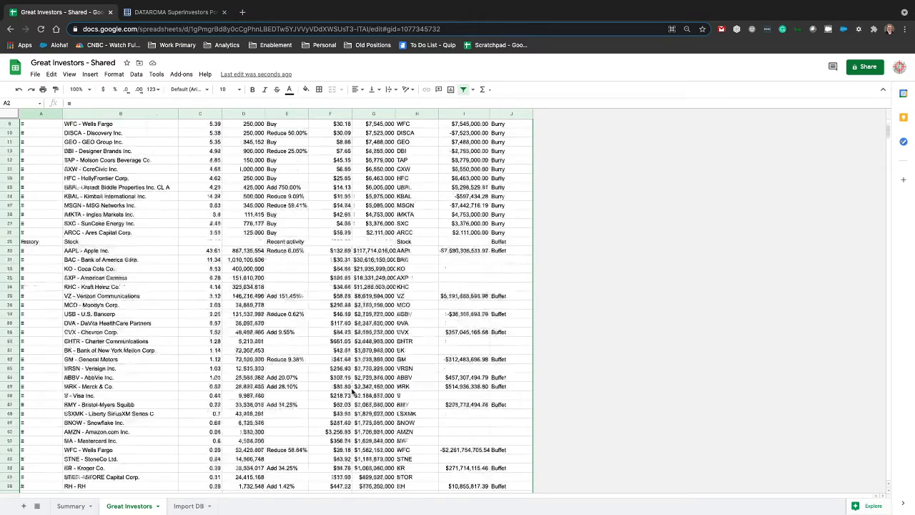
click(421, 133)
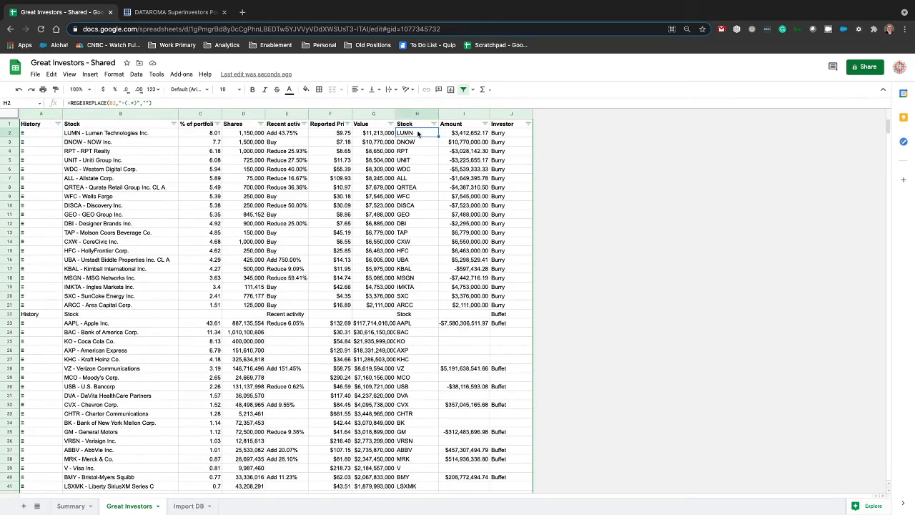
Review the Stock (H2), Amount (I2) and Investor (J2) formulas, then go to the Summary sheet.
click(158, 102)
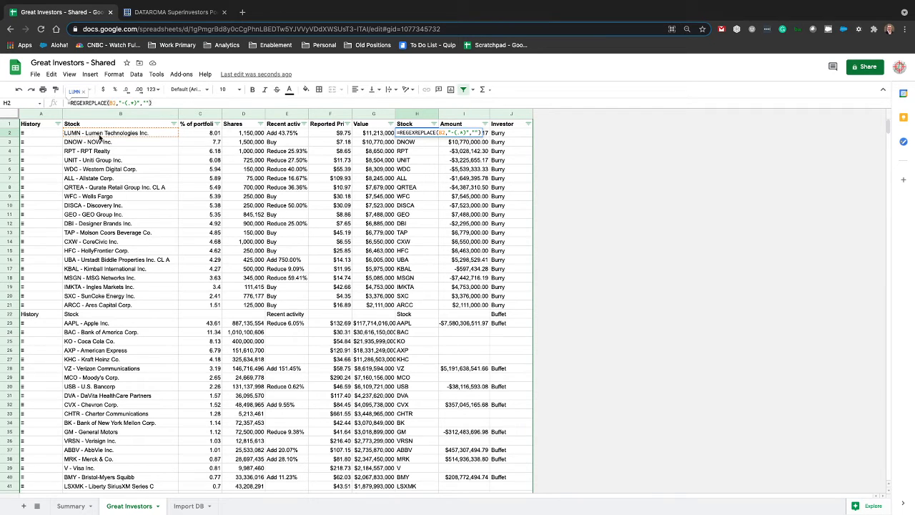
key(Return)
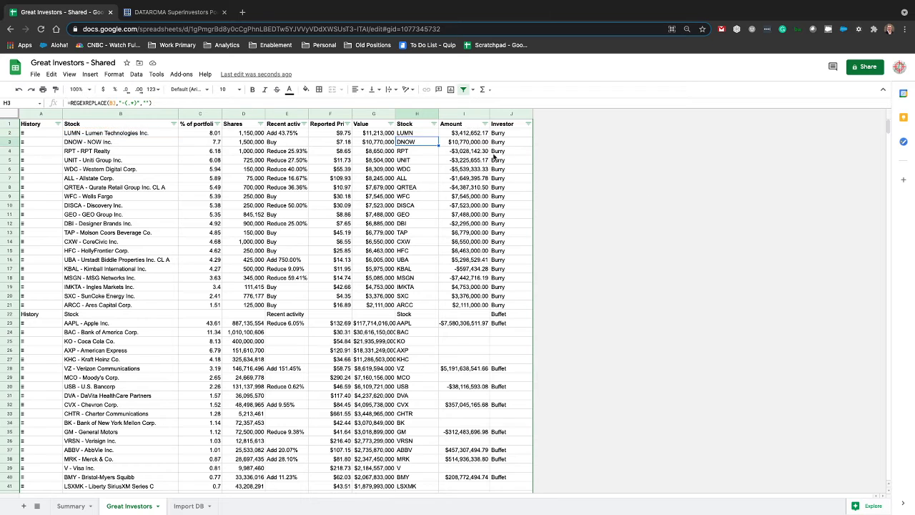
click(467, 134)
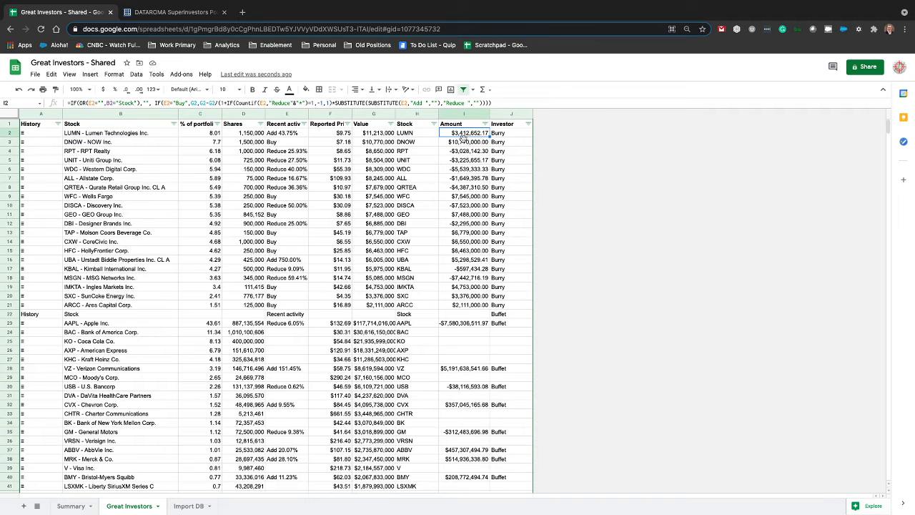
click(505, 135)
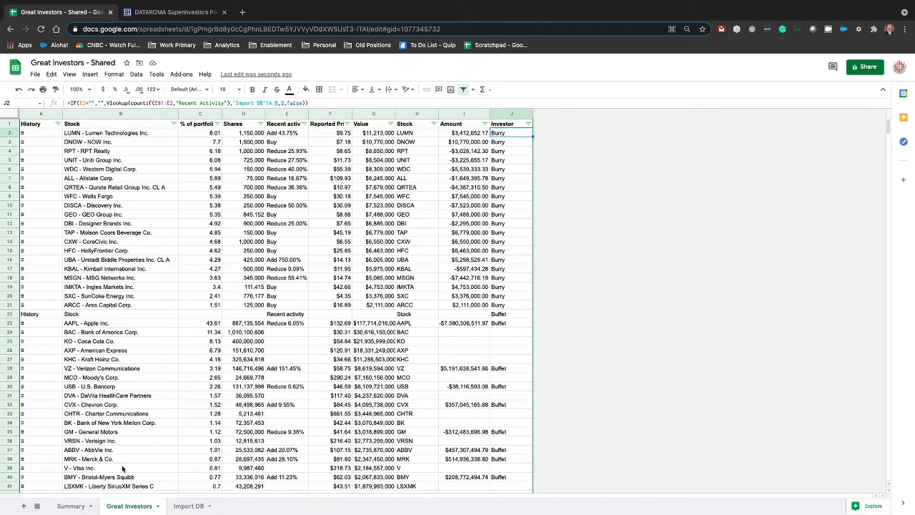
click(69, 508)
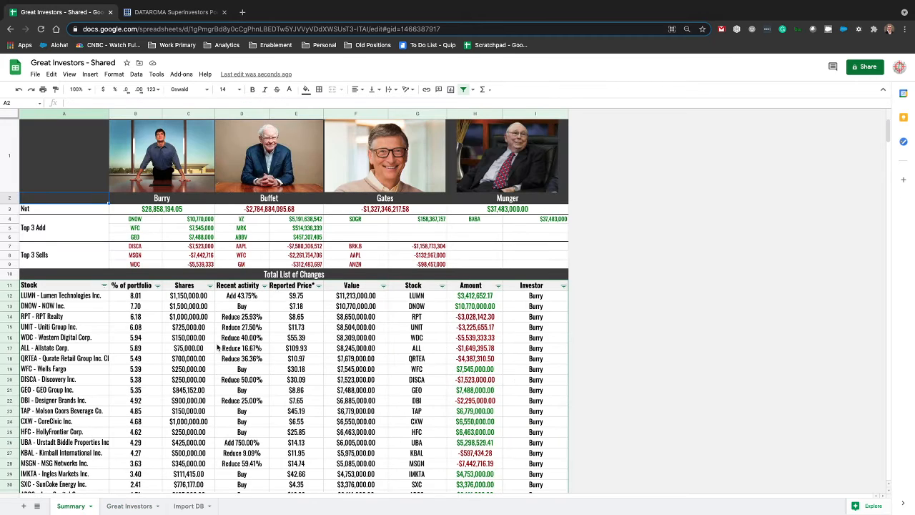
click(146, 211)
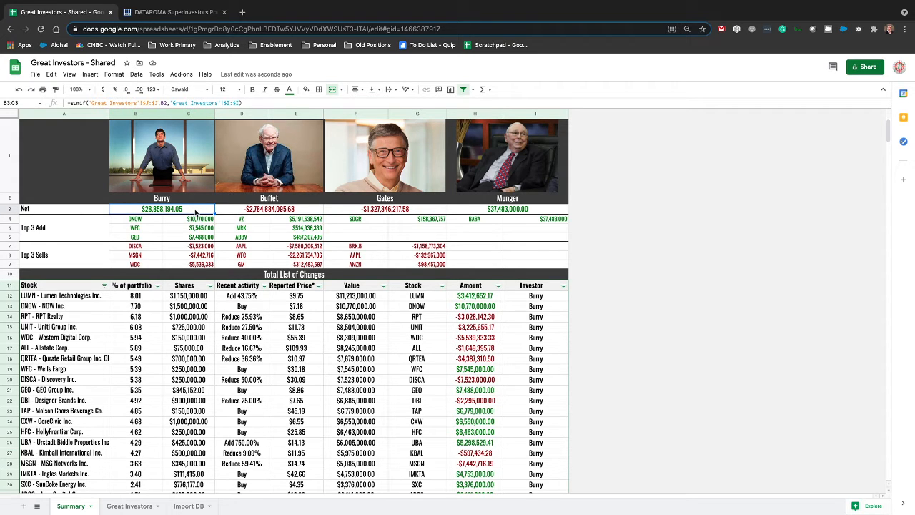
click(247, 209)
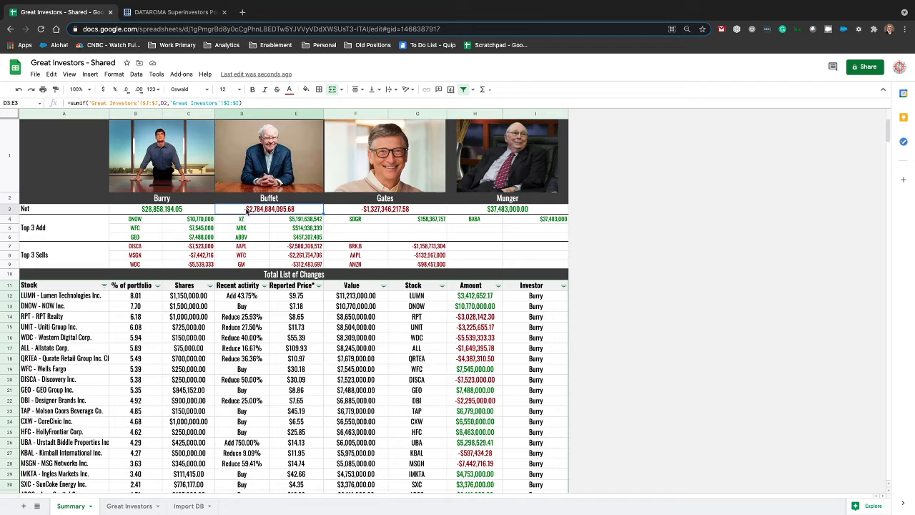
click(382, 209)
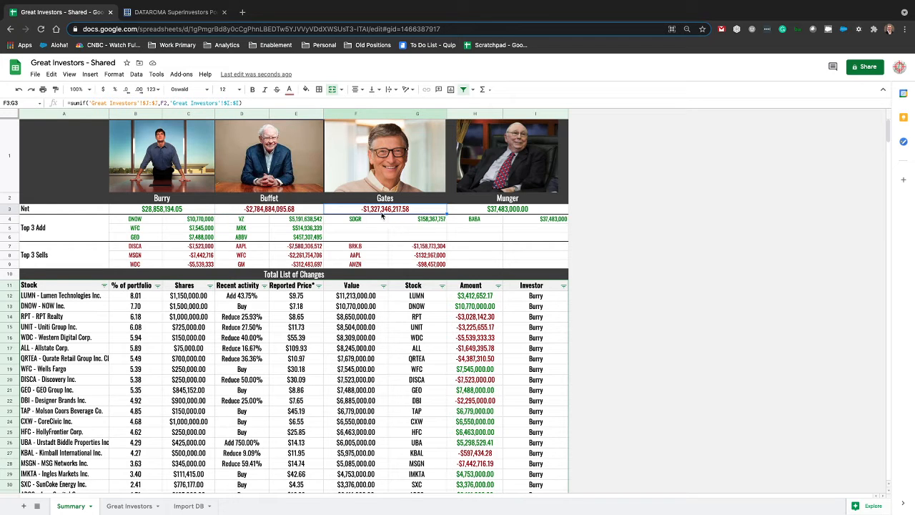
drag(132, 221, 171, 228)
click(151, 220)
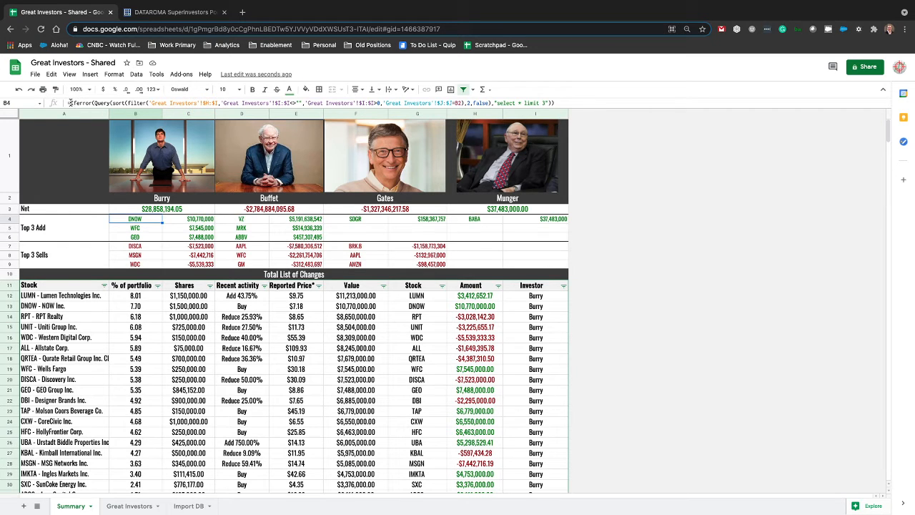
drag(70, 103, 93, 103)
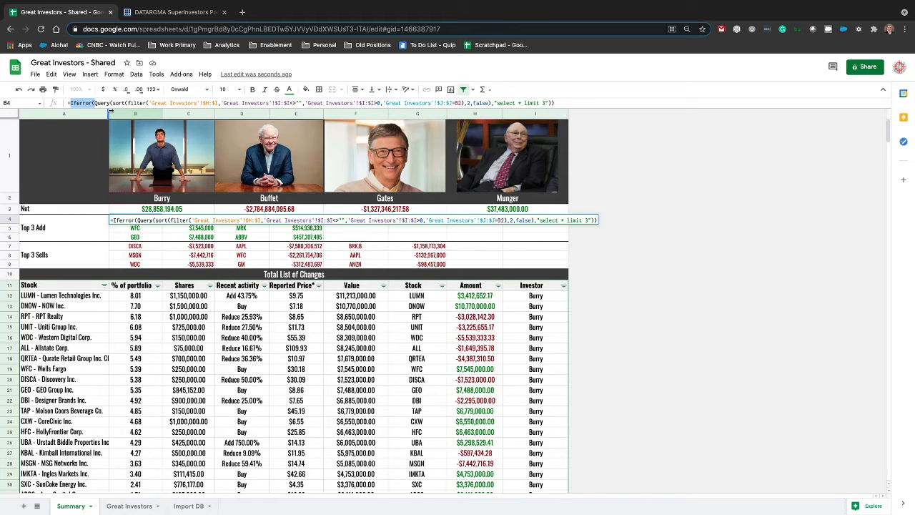
drag(105, 104, 95, 104)
click(115, 505)
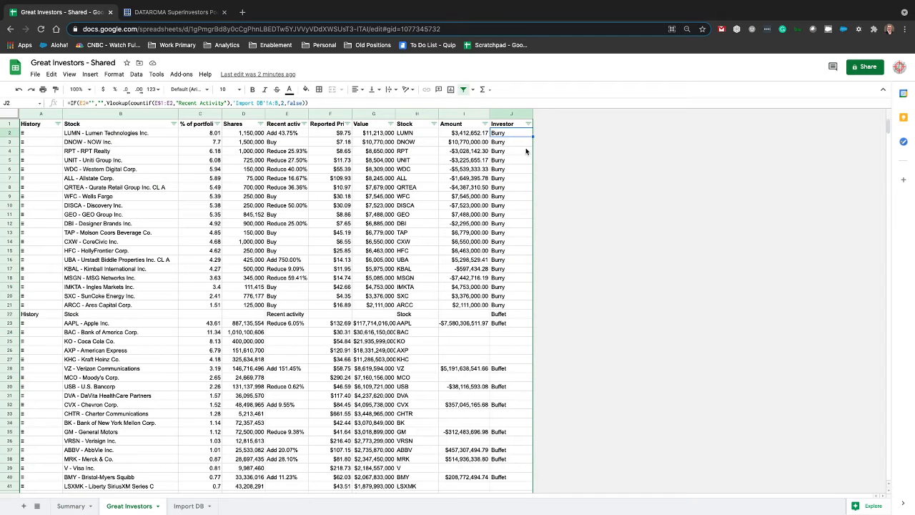
click(71, 507)
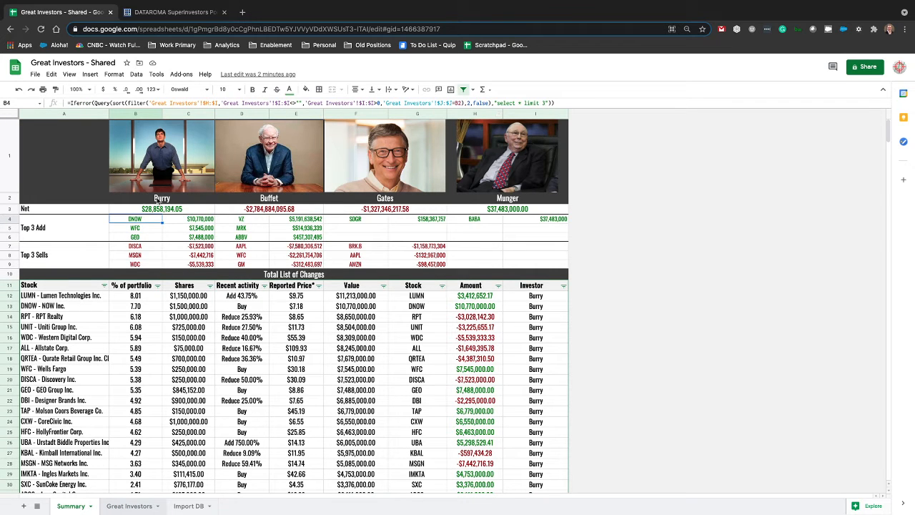
click(152, 504)
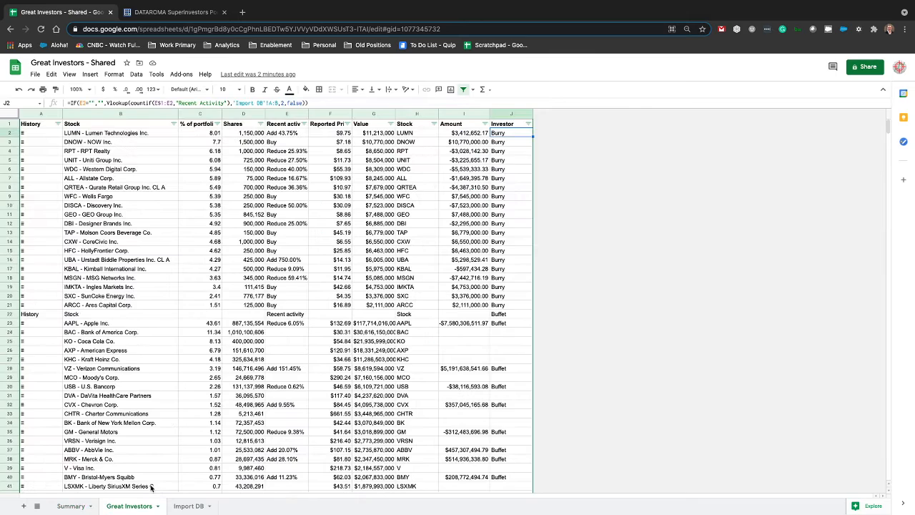
click(77, 506)
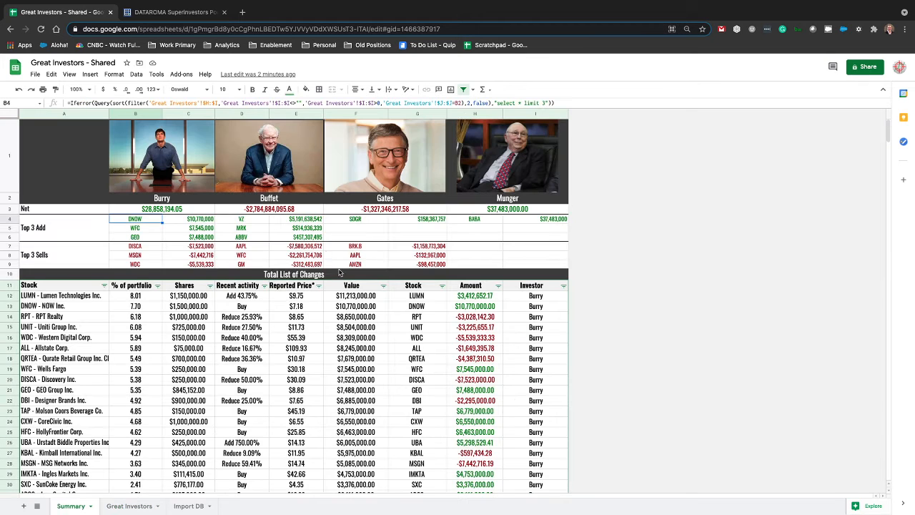
click(152, 211)
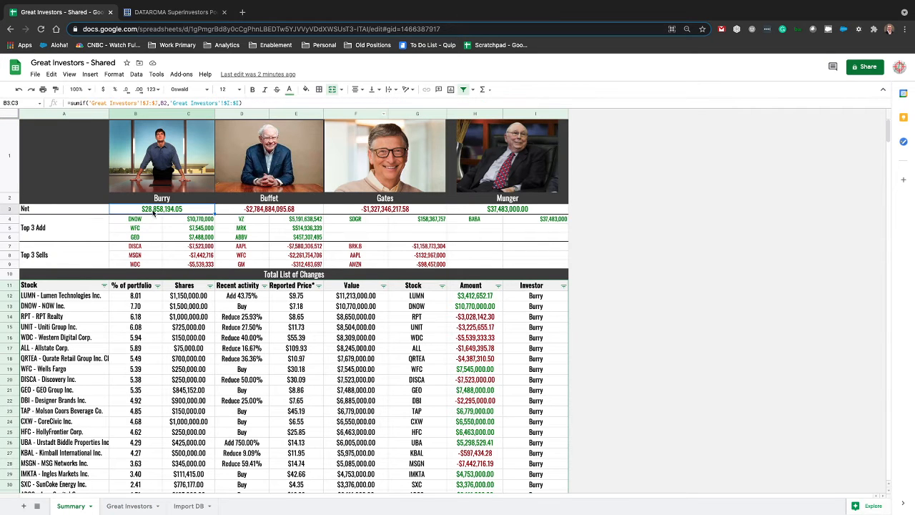
click(153, 222)
key(Right)
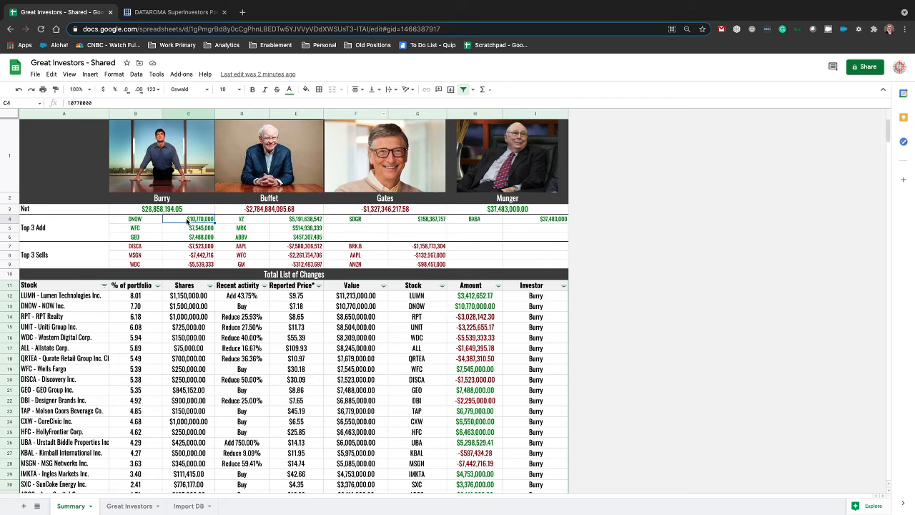
click(134, 222)
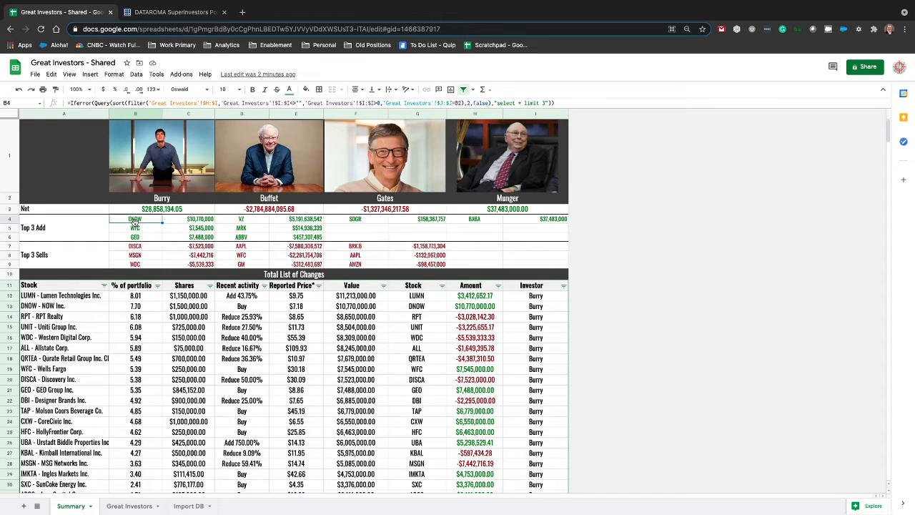
Open conditional formatting for B4 and review the =C4>0 rule without changing it.
right_click(133, 222)
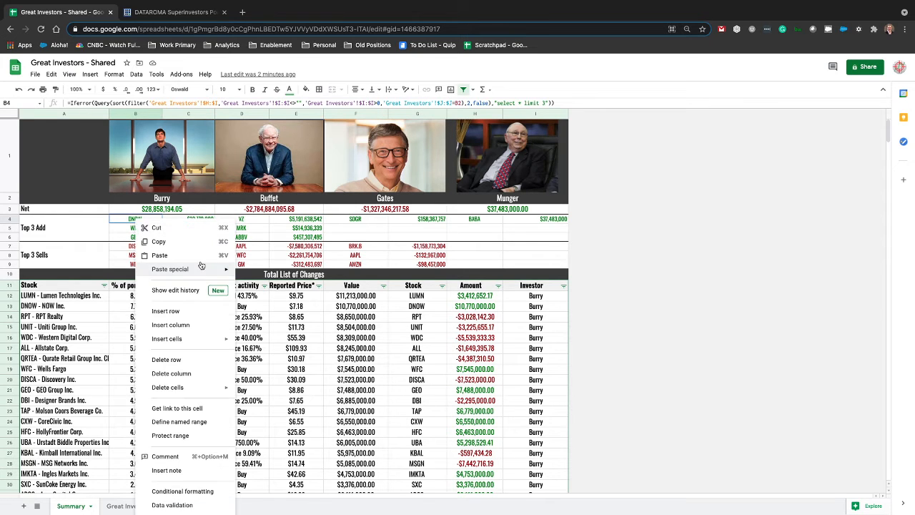
click(207, 495)
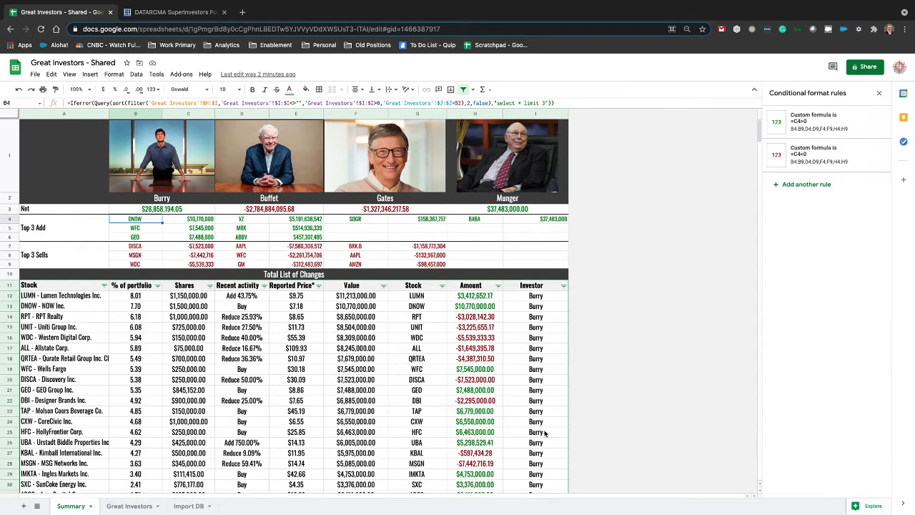
click(800, 134)
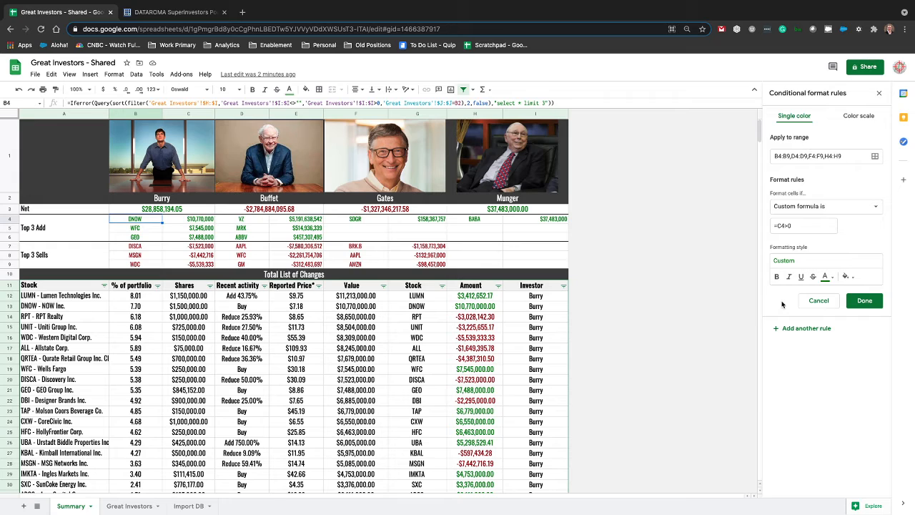
click(819, 301)
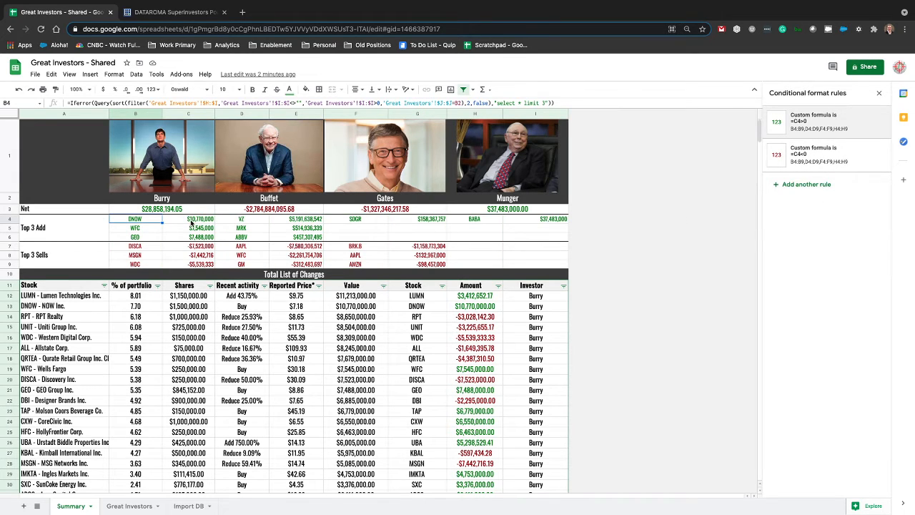
Review the =C4<0 rule unchanged, then open Burry's Top 3 Sells formula in B7.
click(191, 222)
click(820, 145)
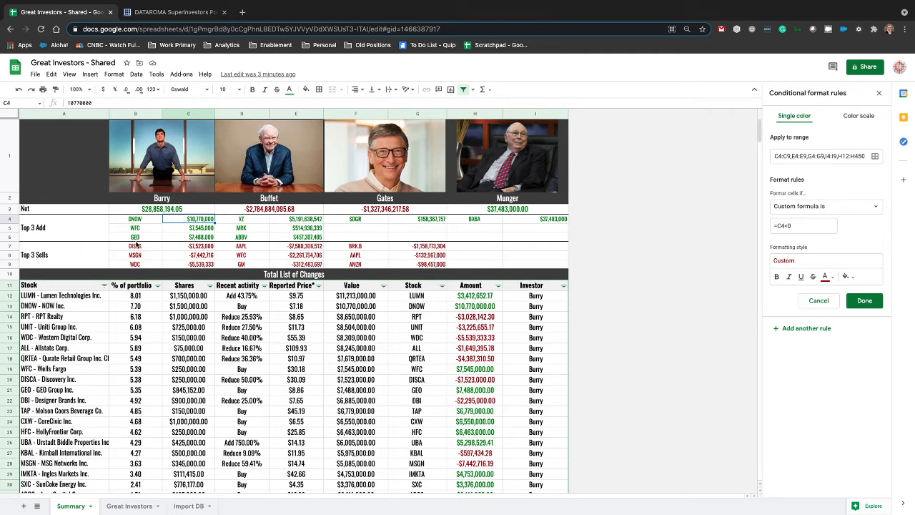
click(819, 305)
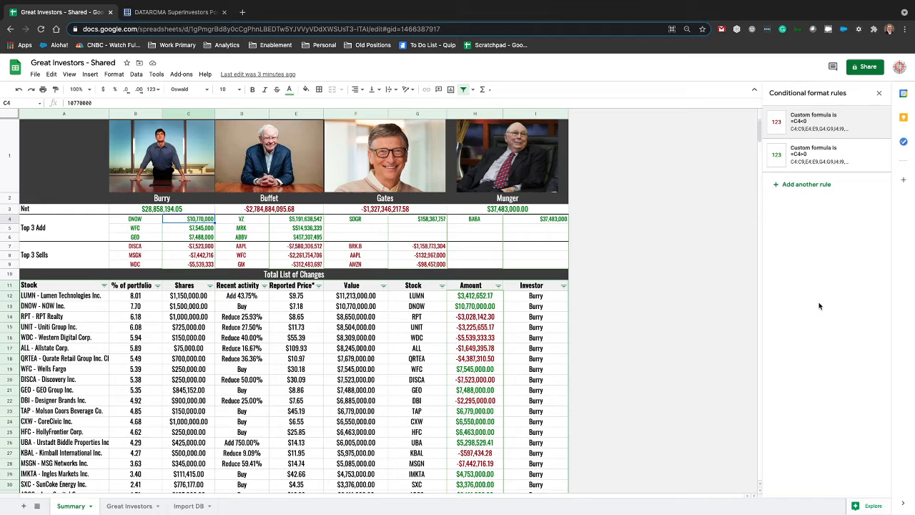
click(878, 93)
click(140, 248)
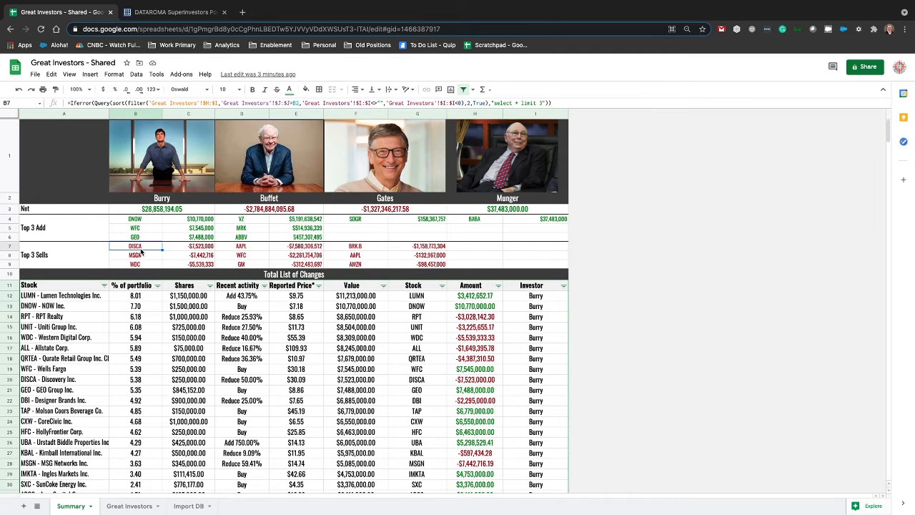
click(140, 104)
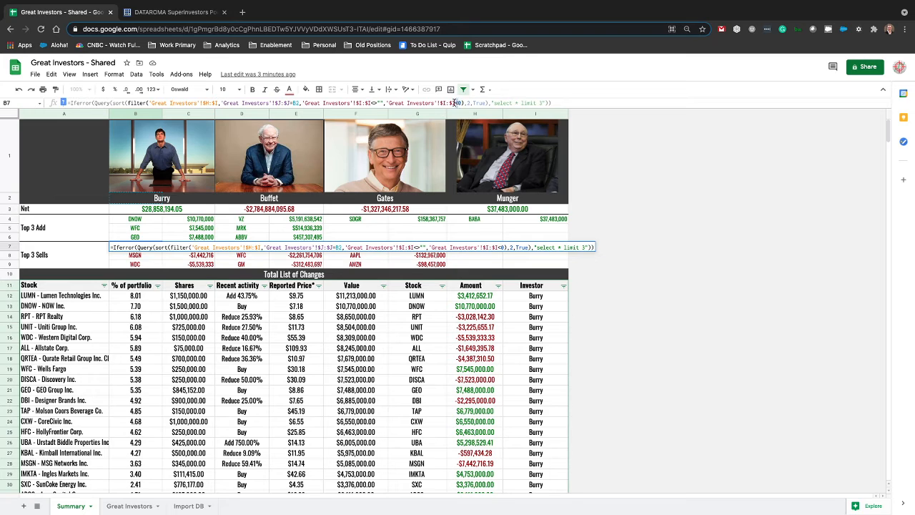
Check the <0 filter and 'select * limit 3' parts of B7's formula, then commit it.
drag(454, 103, 459, 104)
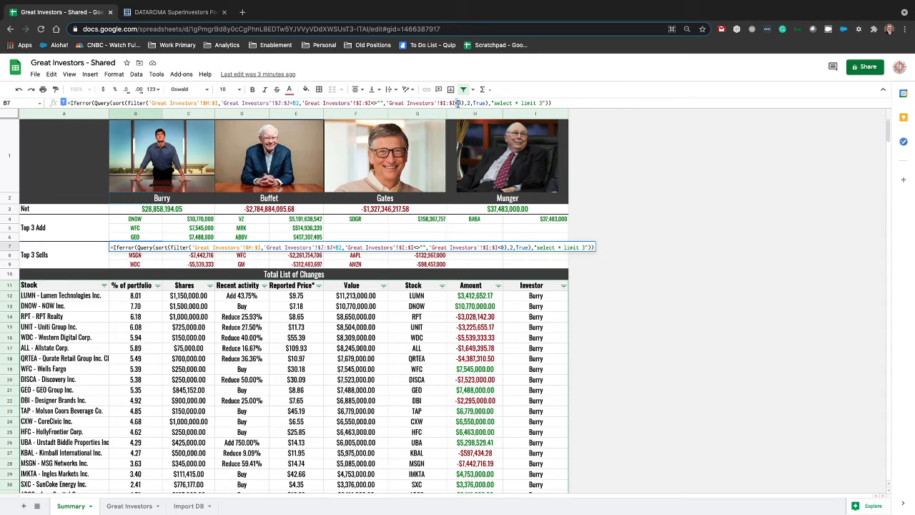
click(459, 103)
drag(490, 103, 550, 104)
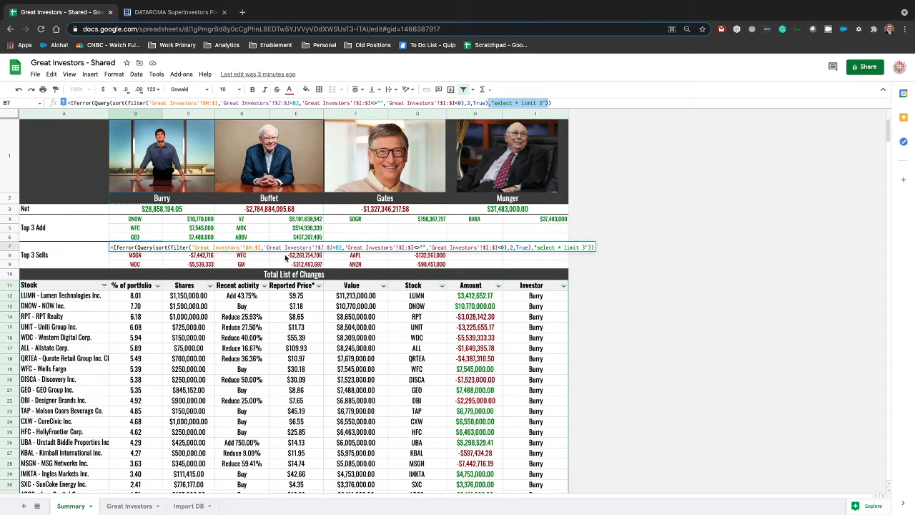
key(Return)
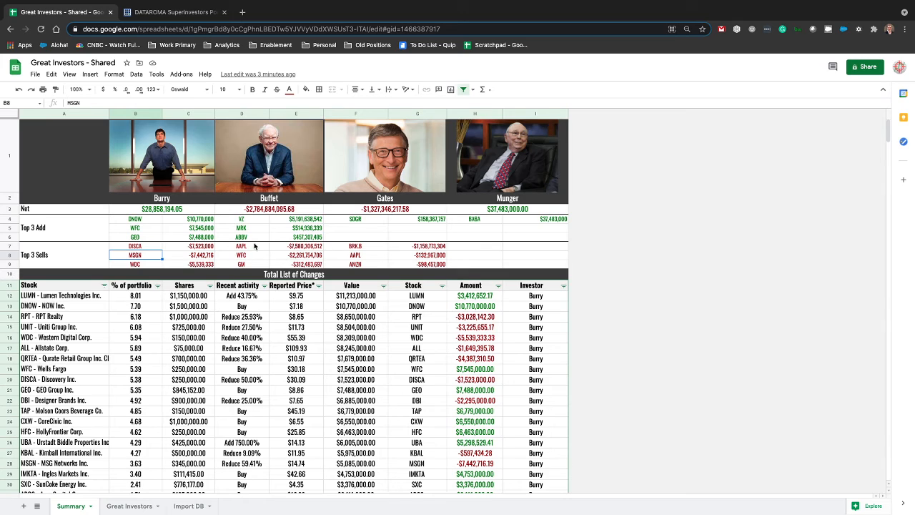
Review Buffet's Top 3 Sells in D7 and the Total List of Changes formula in A11.
click(248, 247)
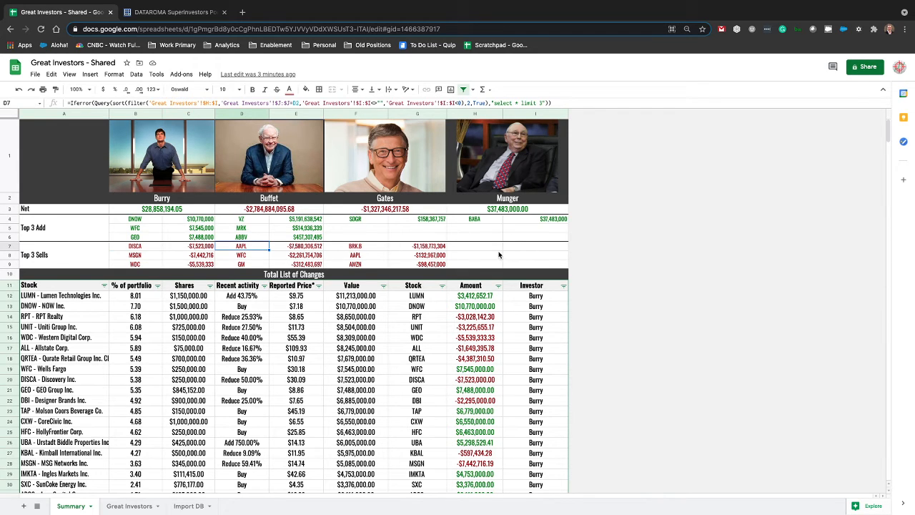
click(65, 286)
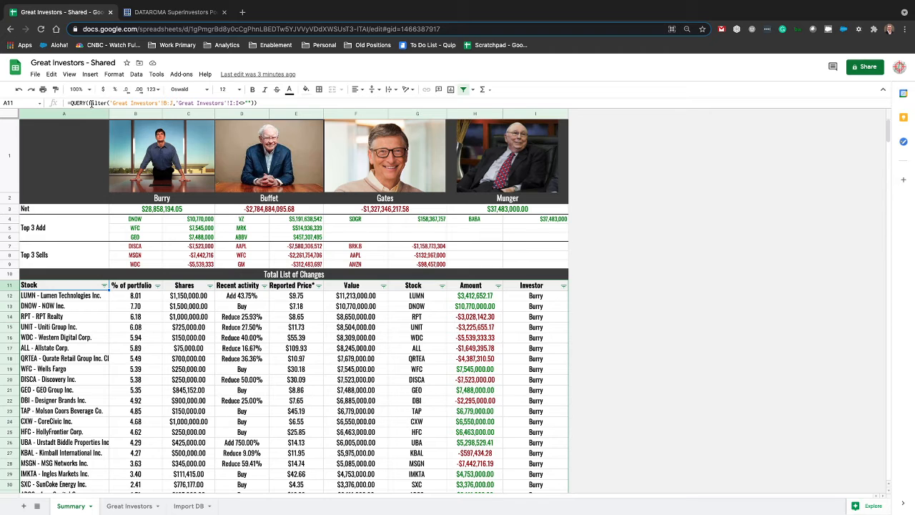
click(110, 103)
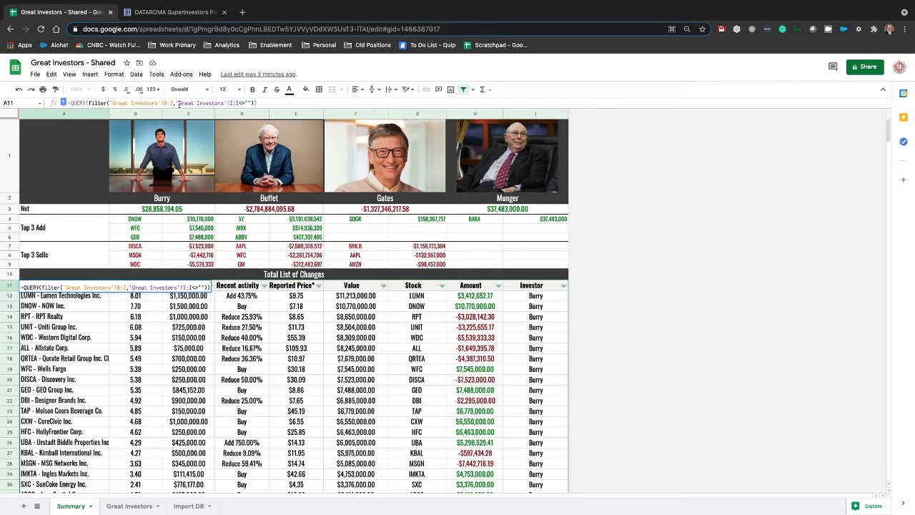
Compare Great Investors with Summary, then open the Investor column filter in I11.
click(143, 504)
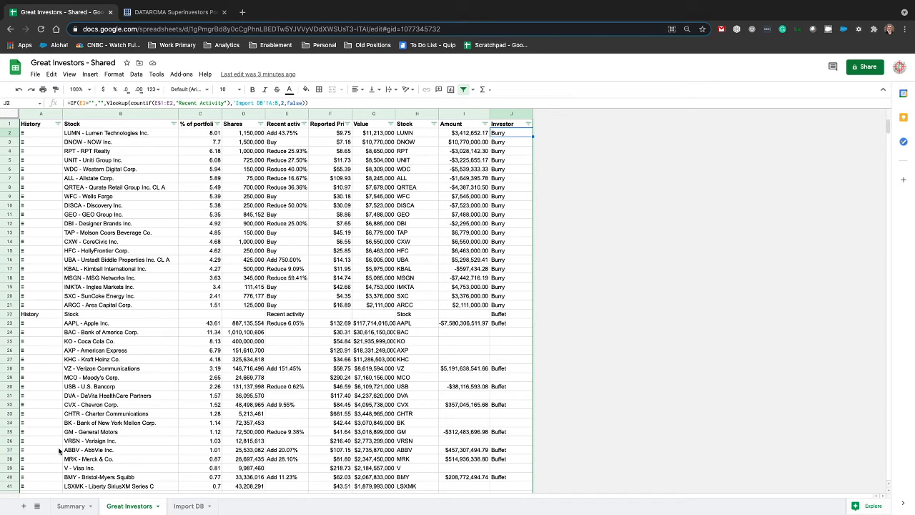
click(70, 506)
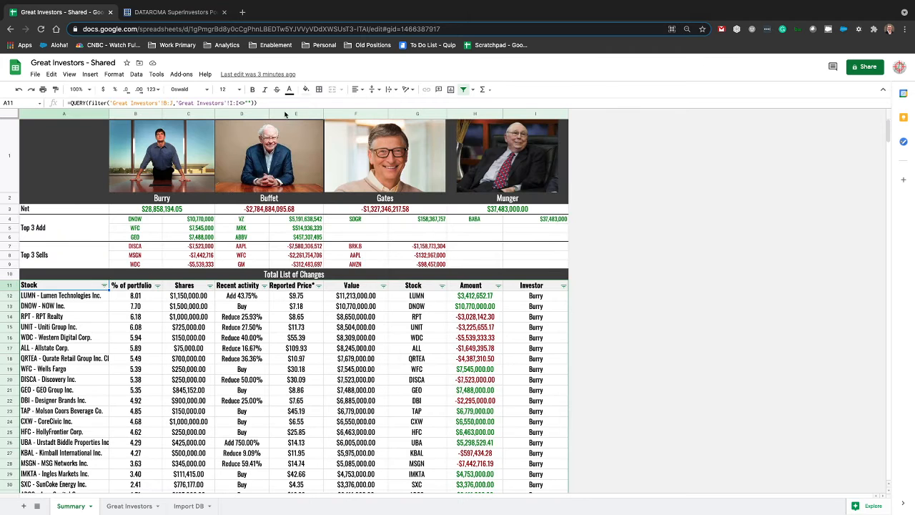
click(127, 509)
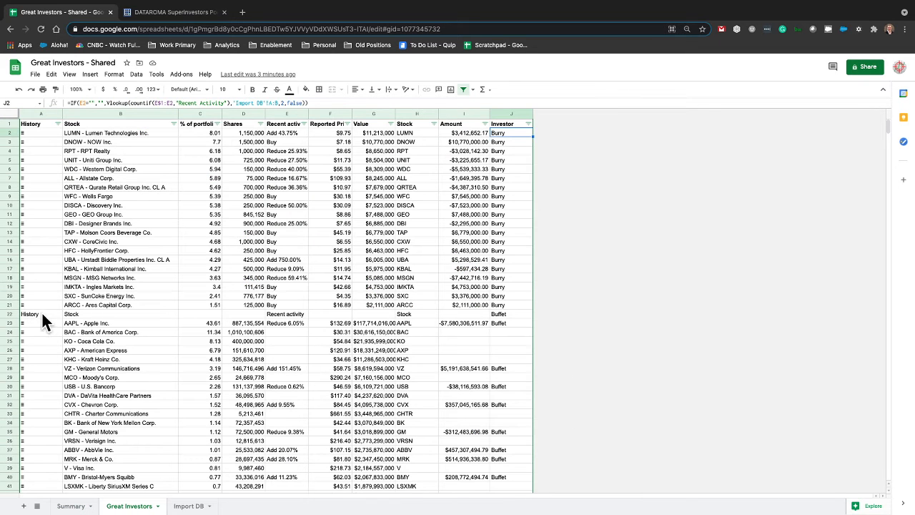
click(68, 506)
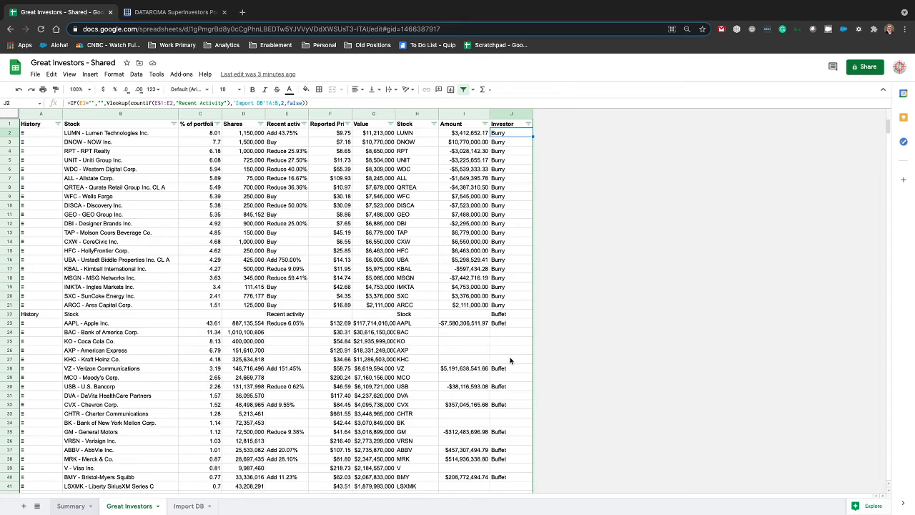
click(564, 286)
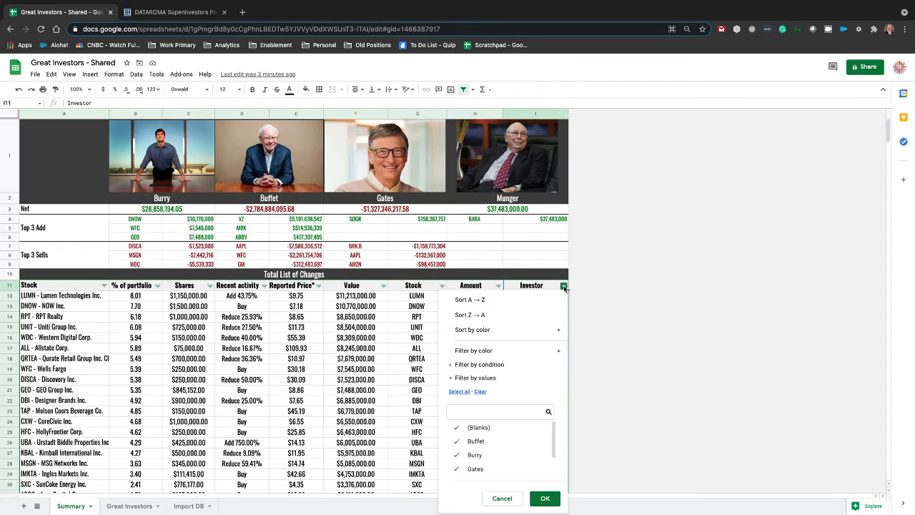
Clear the Investor filter and keep only Burry checked, then apply it.
click(481, 391)
scroll(497, 454, down, 1)
click(474, 438)
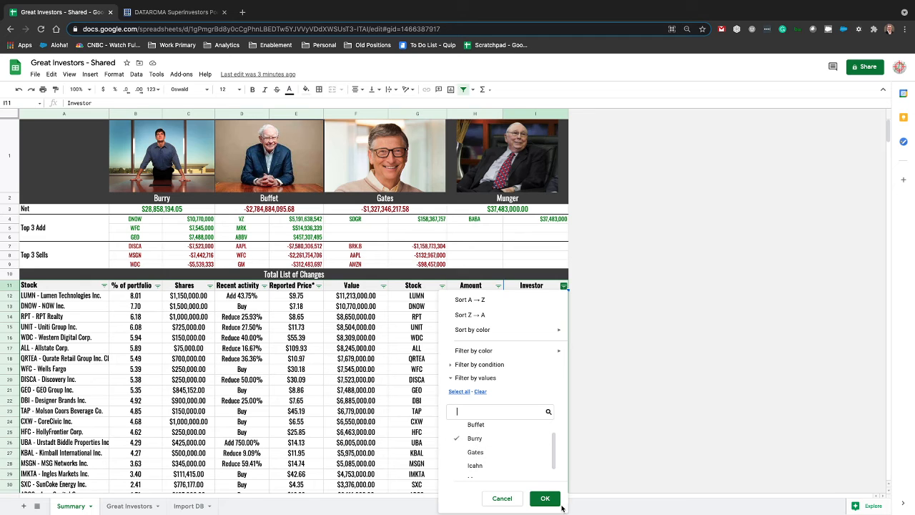
click(545, 498)
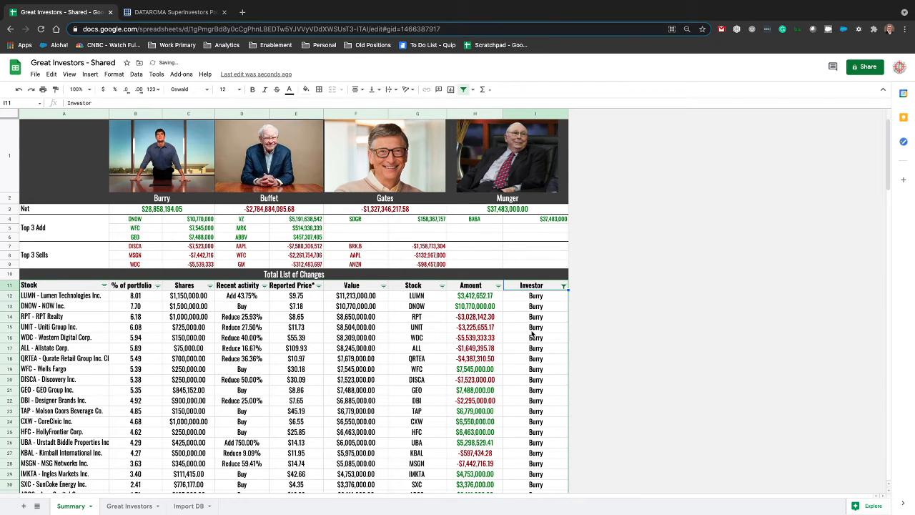
Review Burry's 20 filtered rows and check the reported price in cell E23.
scroll(533, 379, down, 2)
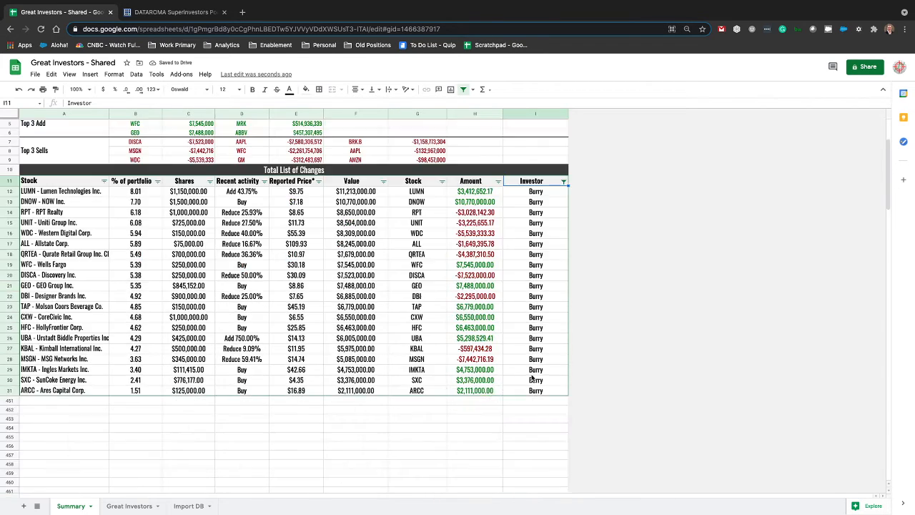
scroll(533, 380, up, 2)
scroll(533, 386, down, 1)
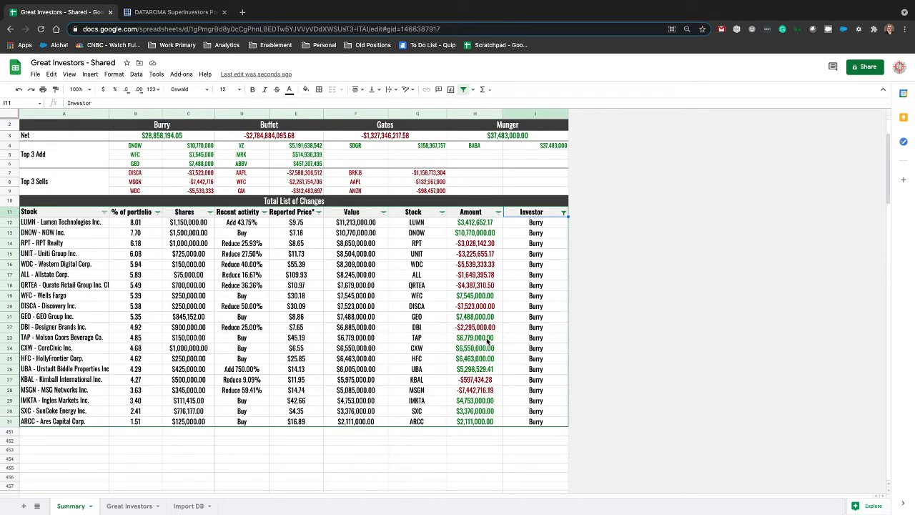
click(311, 341)
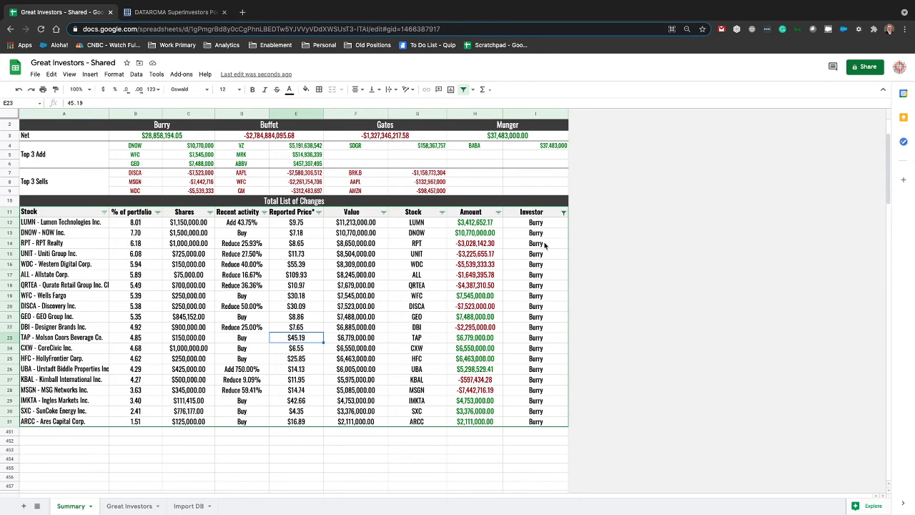
Check the Top 3 Add formula in H4, then add Gates and Buffet to the Investor filter.
scroll(564, 213, up, 1)
click(486, 220)
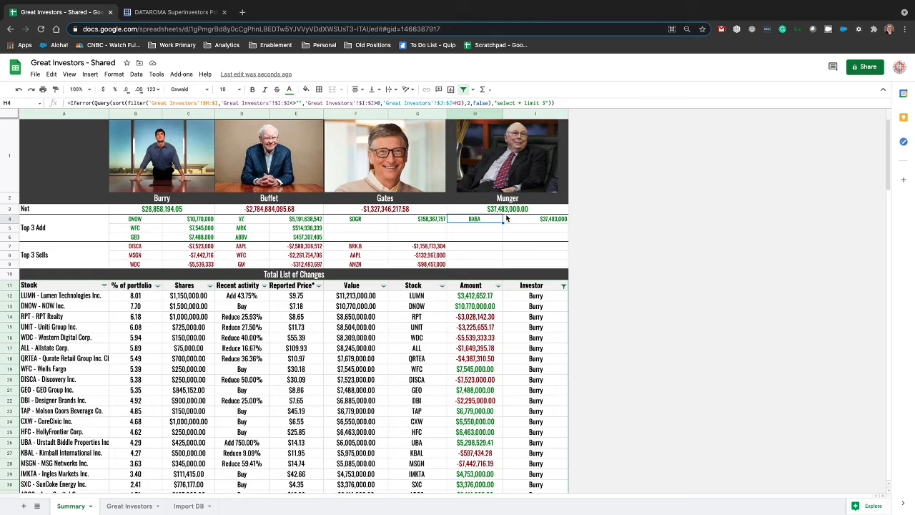
click(564, 286)
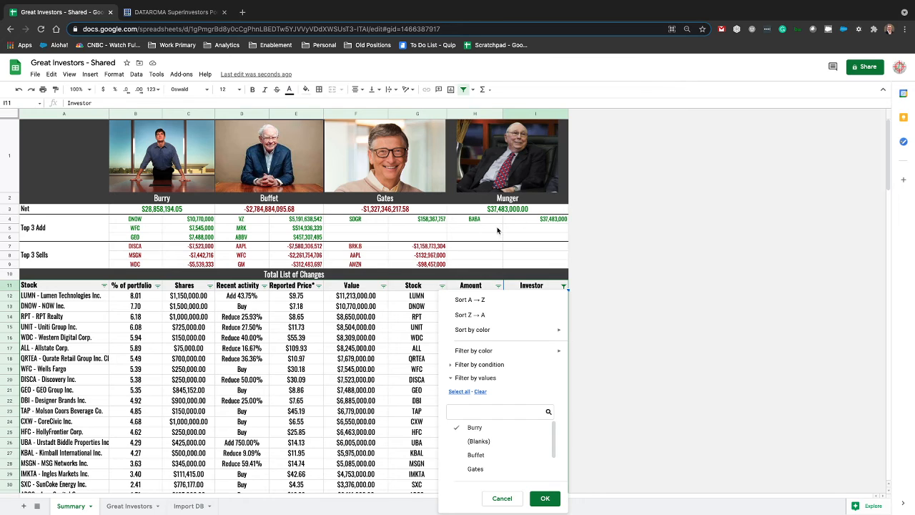
scroll(515, 455, down, 1)
click(512, 455)
scroll(504, 454, up, 1)
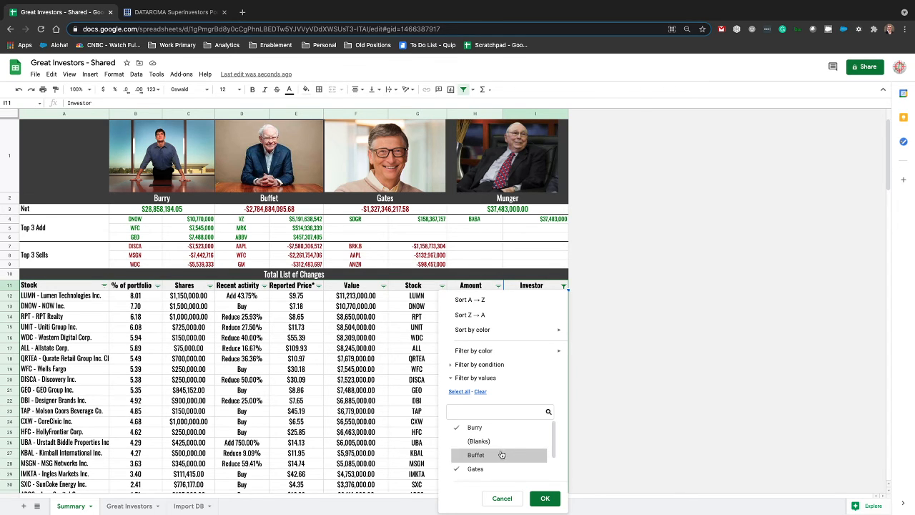
click(501, 455)
Also include Munger and Icahn, apply the filter, and check the Amount in H28.
scroll(504, 455, down, 2)
scroll(507, 461, up, 2)
scroll(507, 456, down, 1)
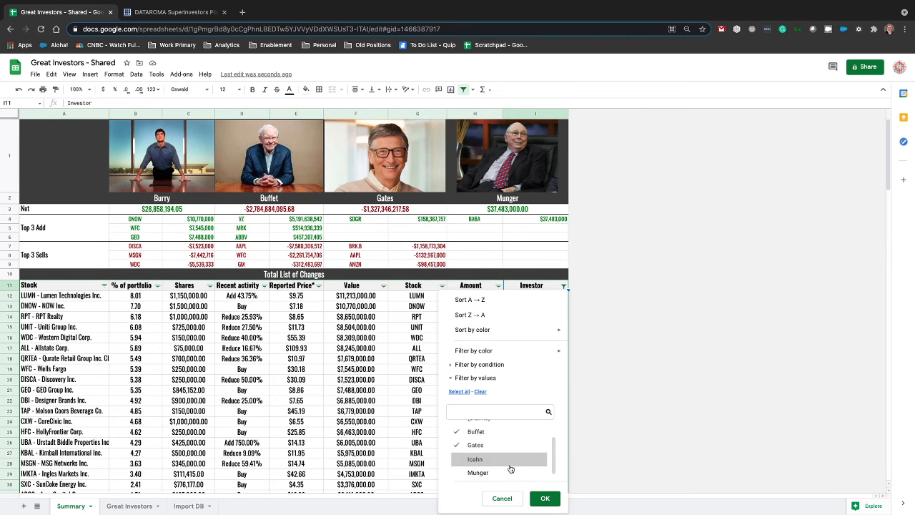
click(510, 469)
click(512, 460)
click(544, 498)
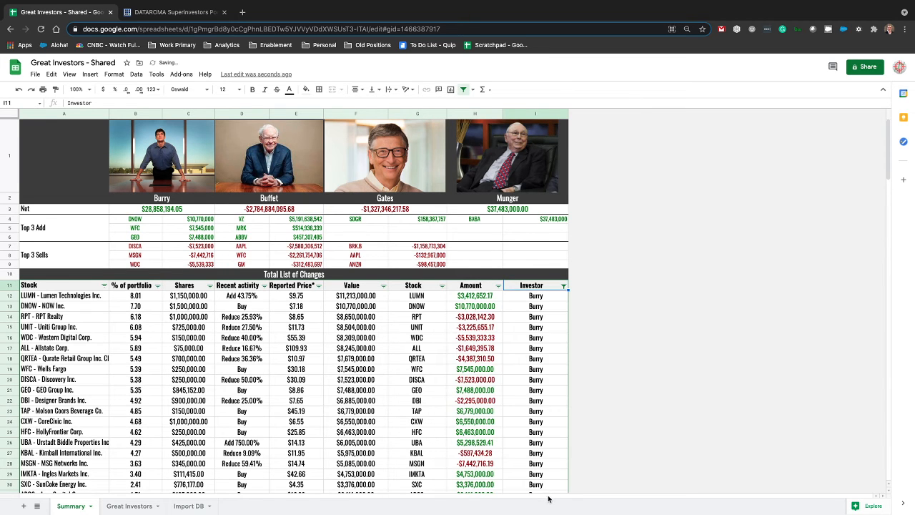
scroll(490, 422, down, 2)
click(481, 393)
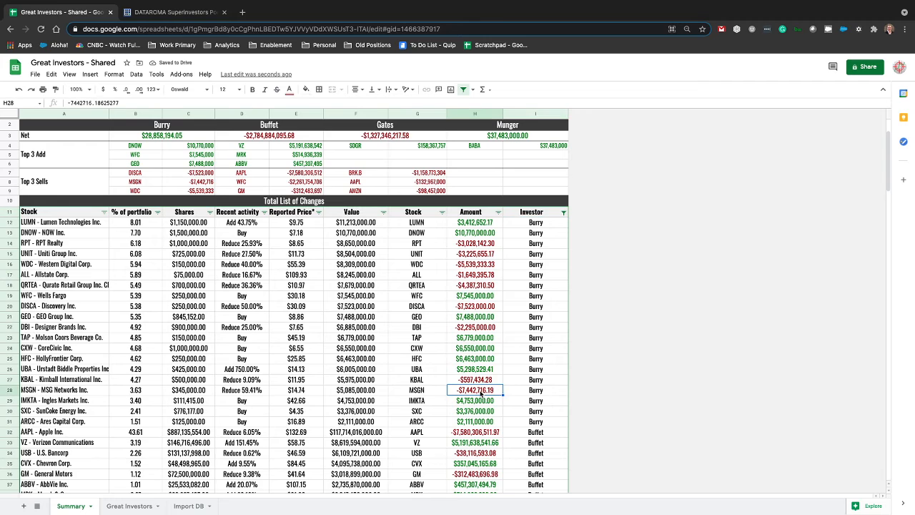
scroll(457, 392, down, 2)
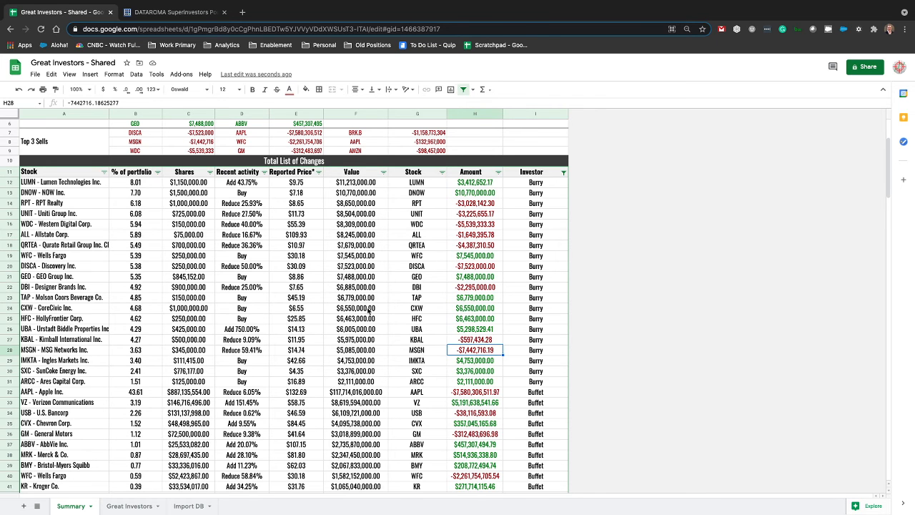
scroll(368, 318, up, 2)
scroll(367, 321, down, 2)
scroll(366, 323, down, 2)
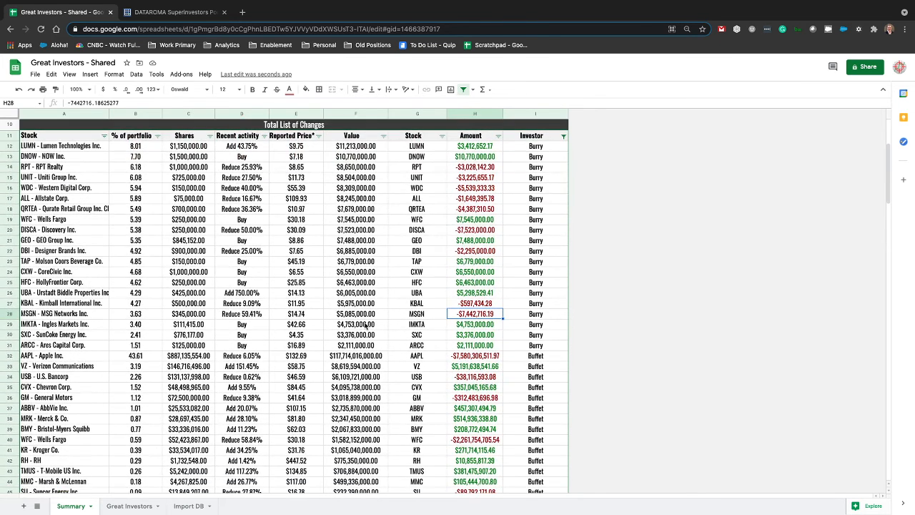
scroll(370, 315, up, 5)
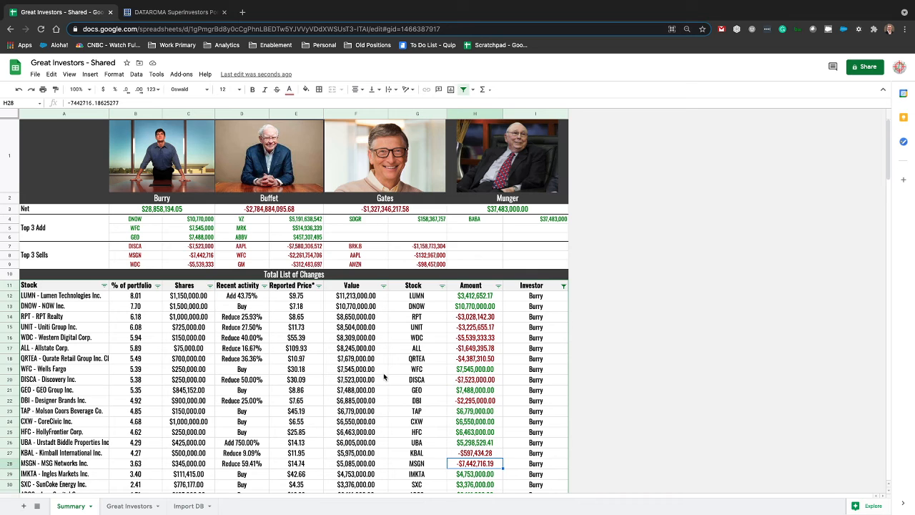
scroll(383, 373, down, 5)
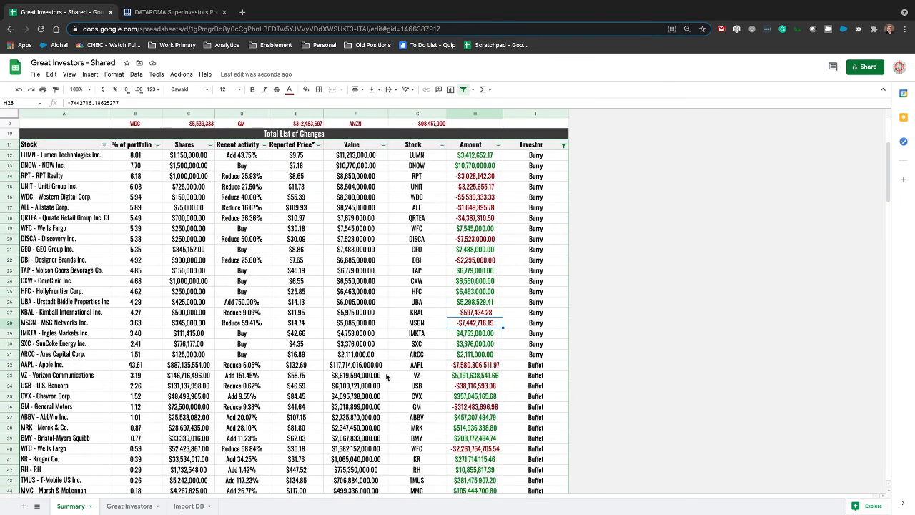
scroll(385, 376, down, 1)
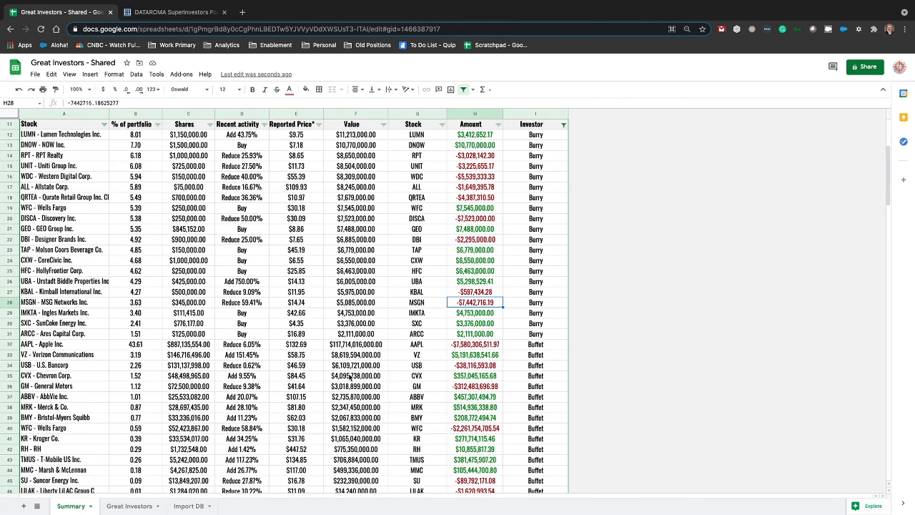
scroll(350, 379, up, 5)
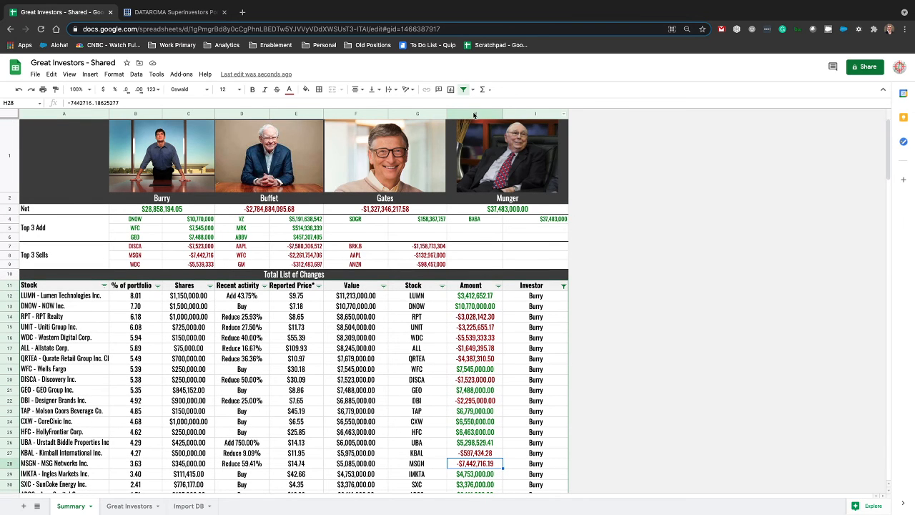
click(474, 114)
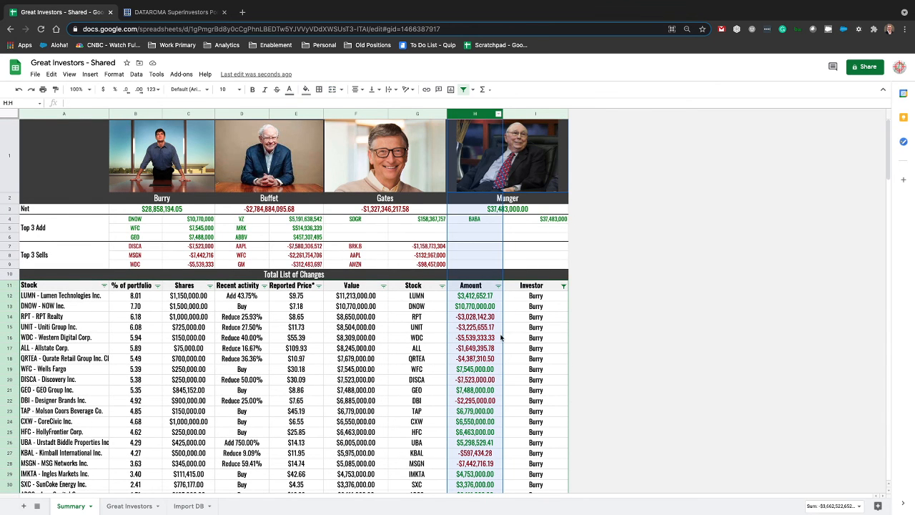
scroll(499, 353, down, 1)
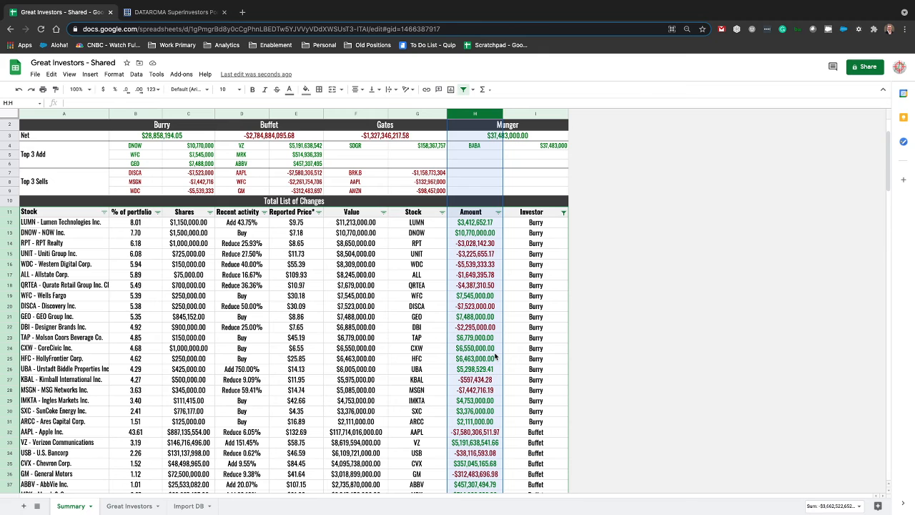
scroll(389, 342, up, 1)
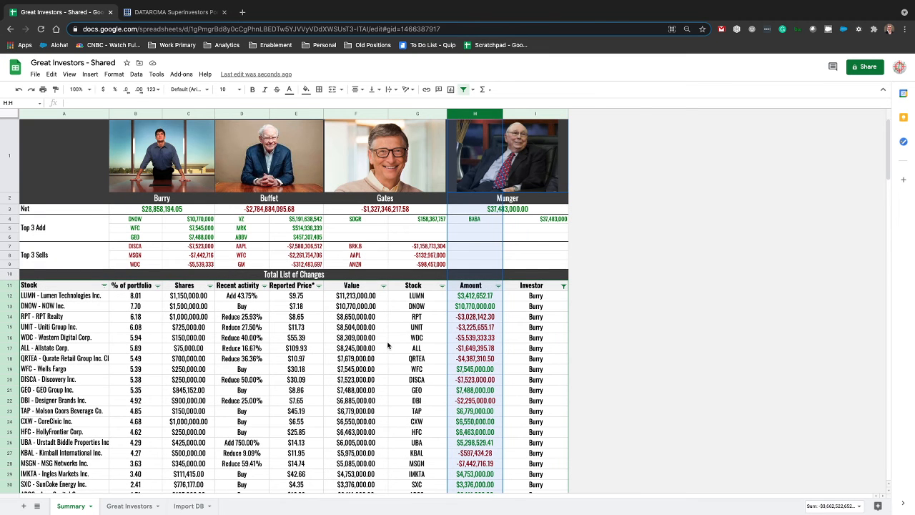